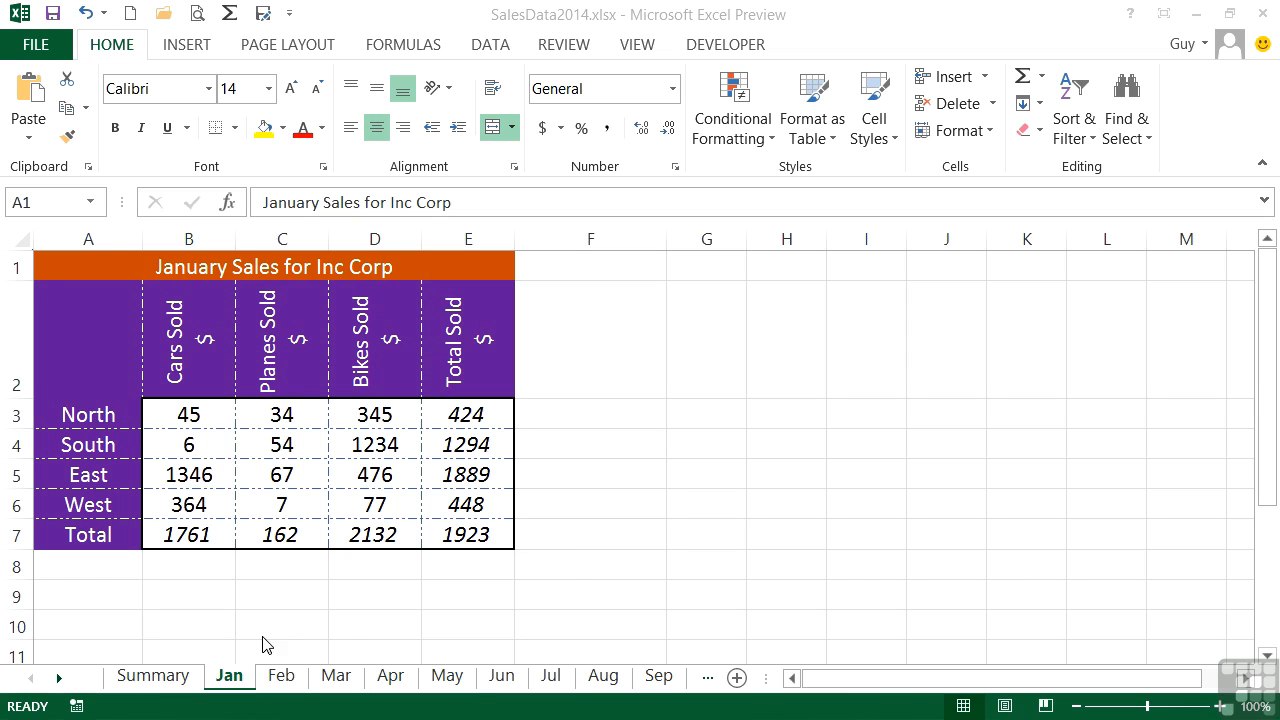
Step: Look through the January to March sheets and the Summary sheet, and inspect the cars total in B7 on the Jan sheet
{"action": "left_click", "coordinate": [241, 676]}
{"action": "left_click", "coordinate": [270, 678]}
{"action": "left_click", "coordinate": [336, 678]}
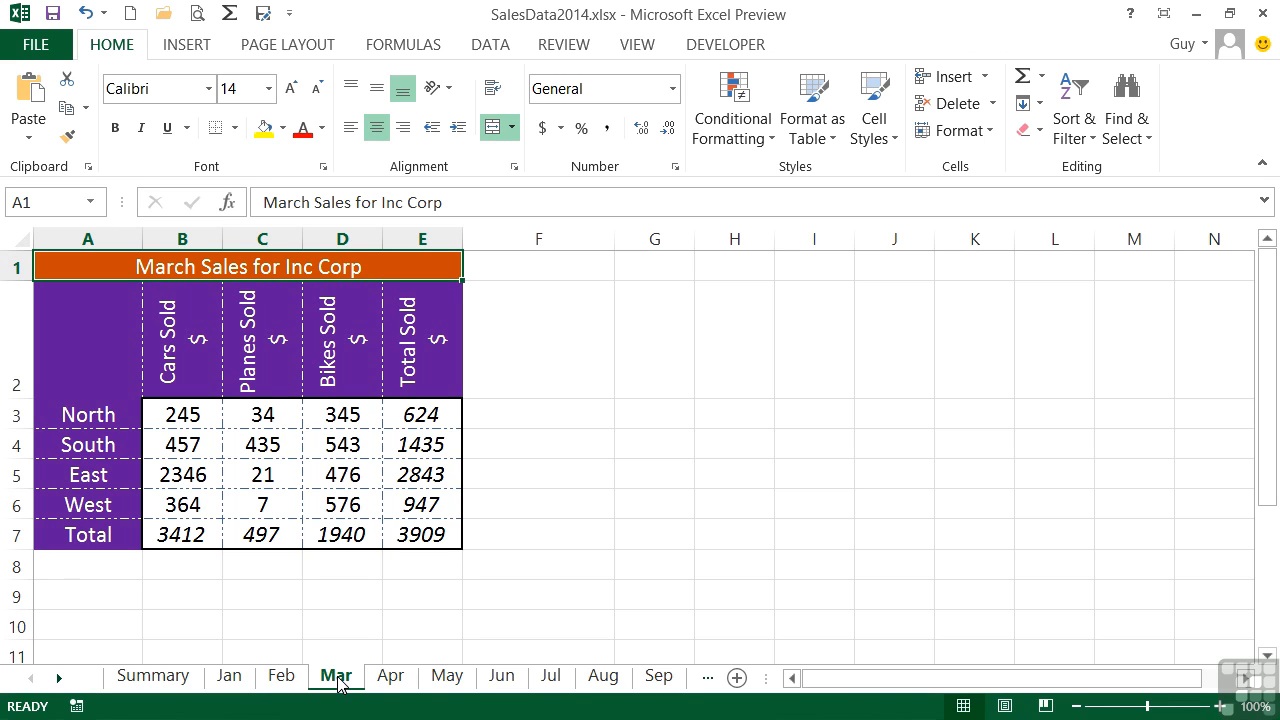
{"action": "left_click", "coordinate": [152, 678]}
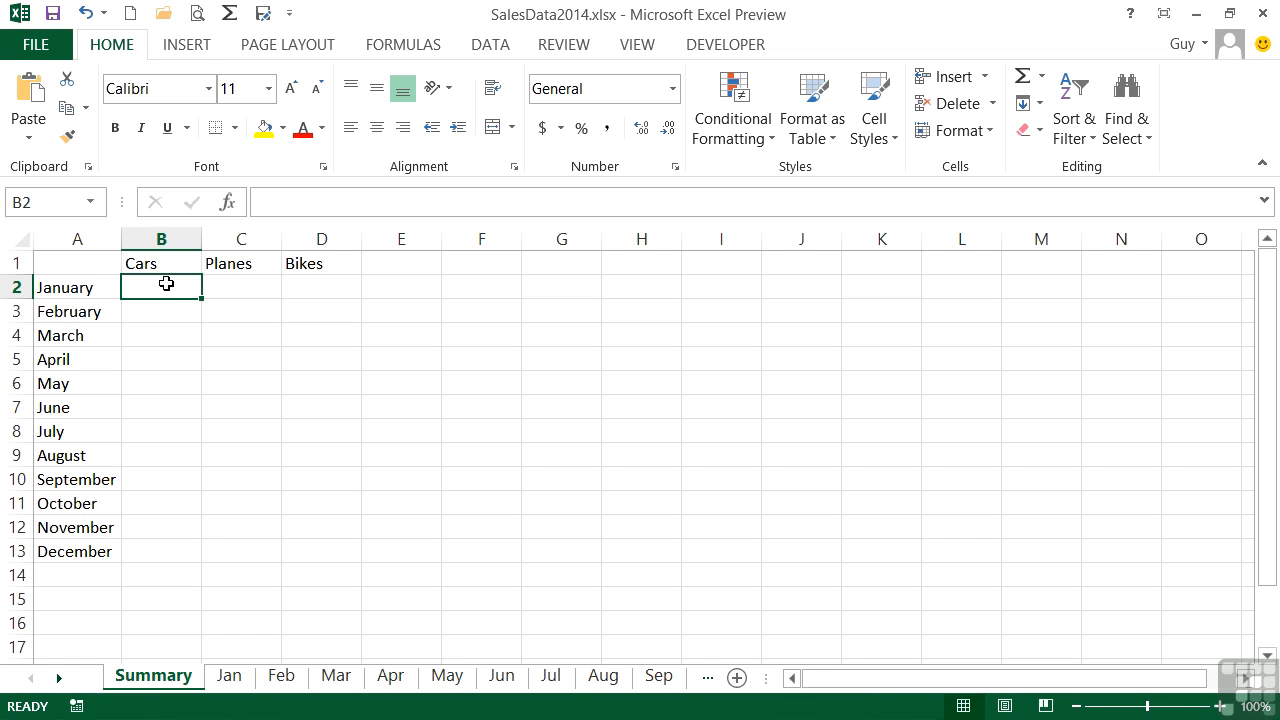
{"action": "left_click", "coordinate": [242, 678]}
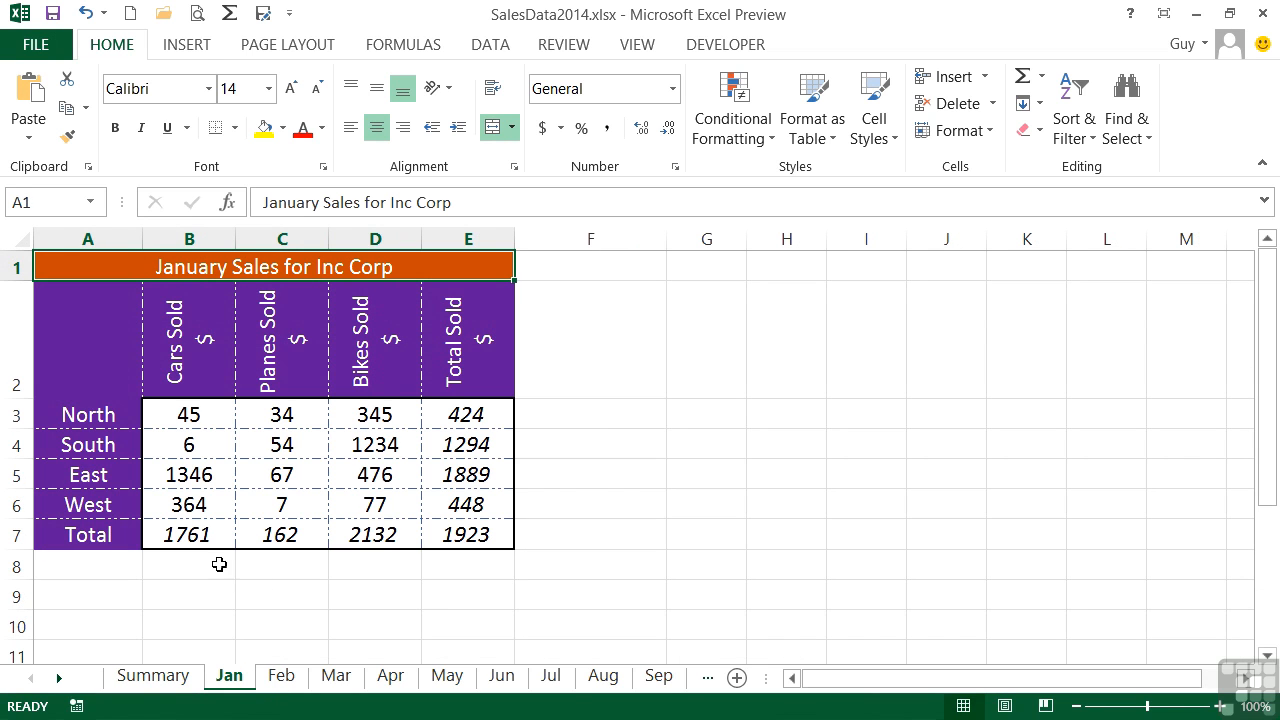
{"action": "left_click", "coordinate": [191, 535]}
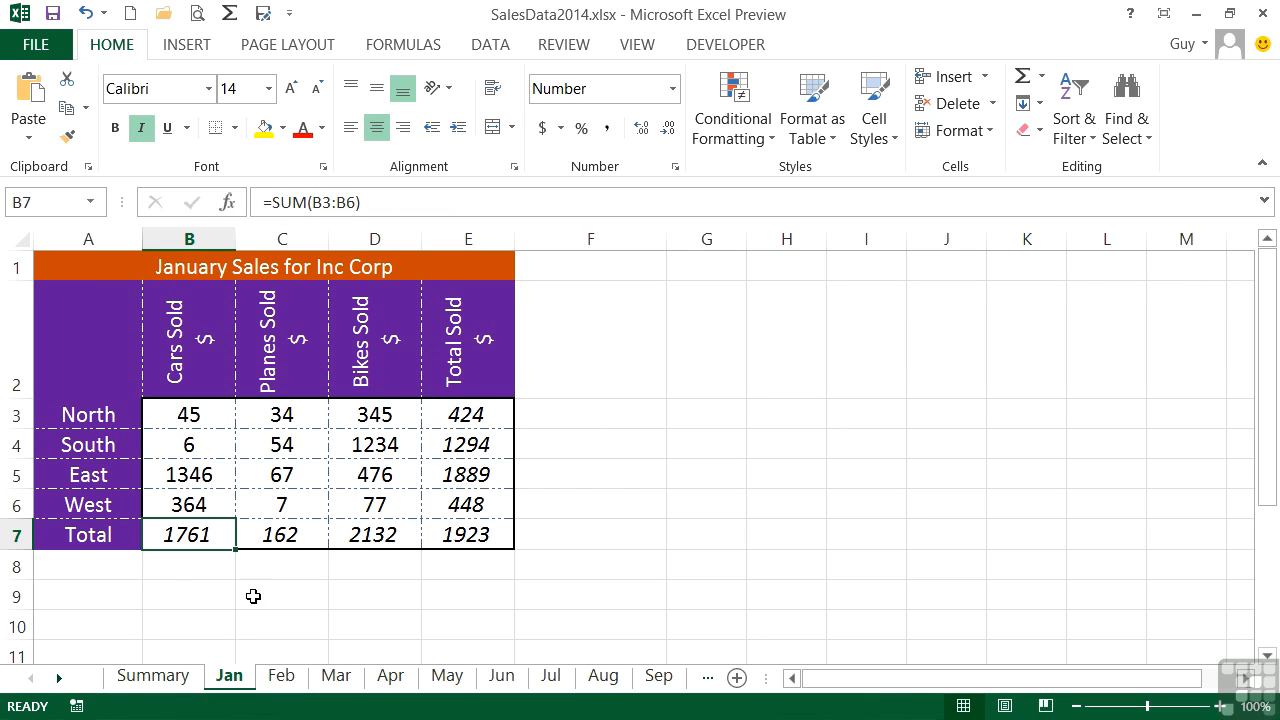
Step: Link January's Cars cell B2 on the Summary sheet to the cars total with =Jan!B7, and review the formula
{"action": "left_click", "coordinate": [180, 678]}
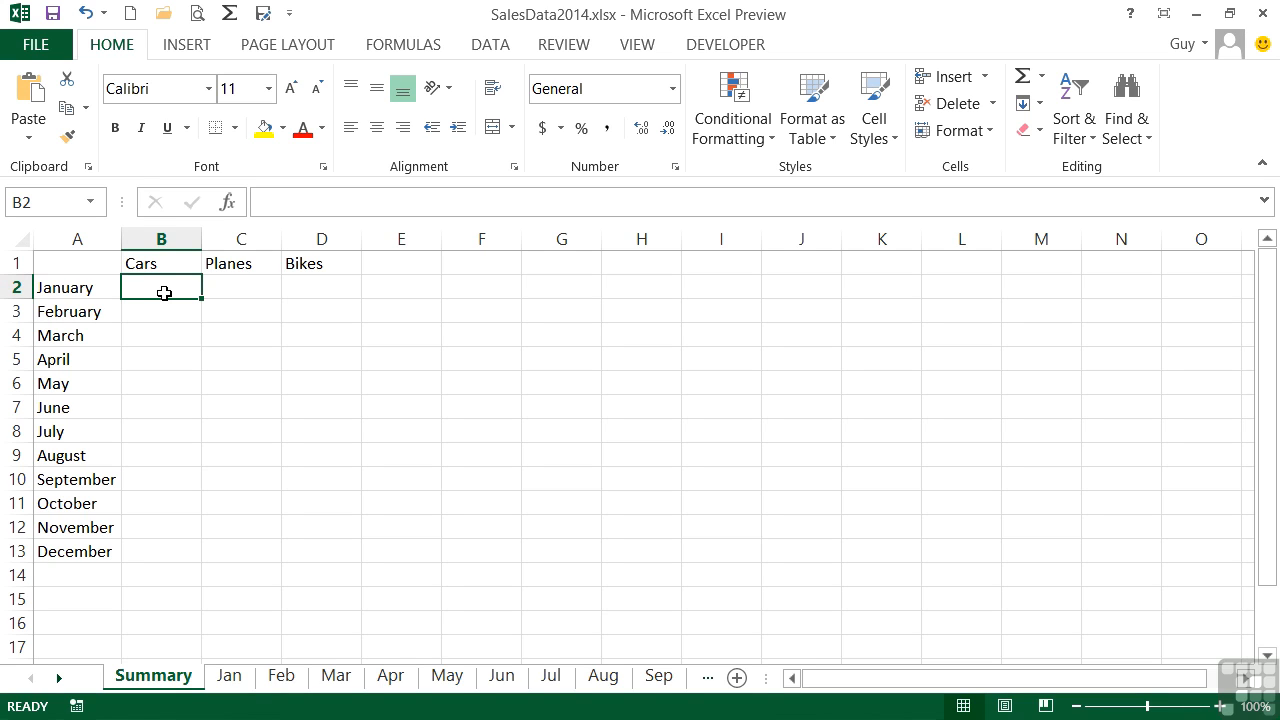
{"action": "type", "text": "="}
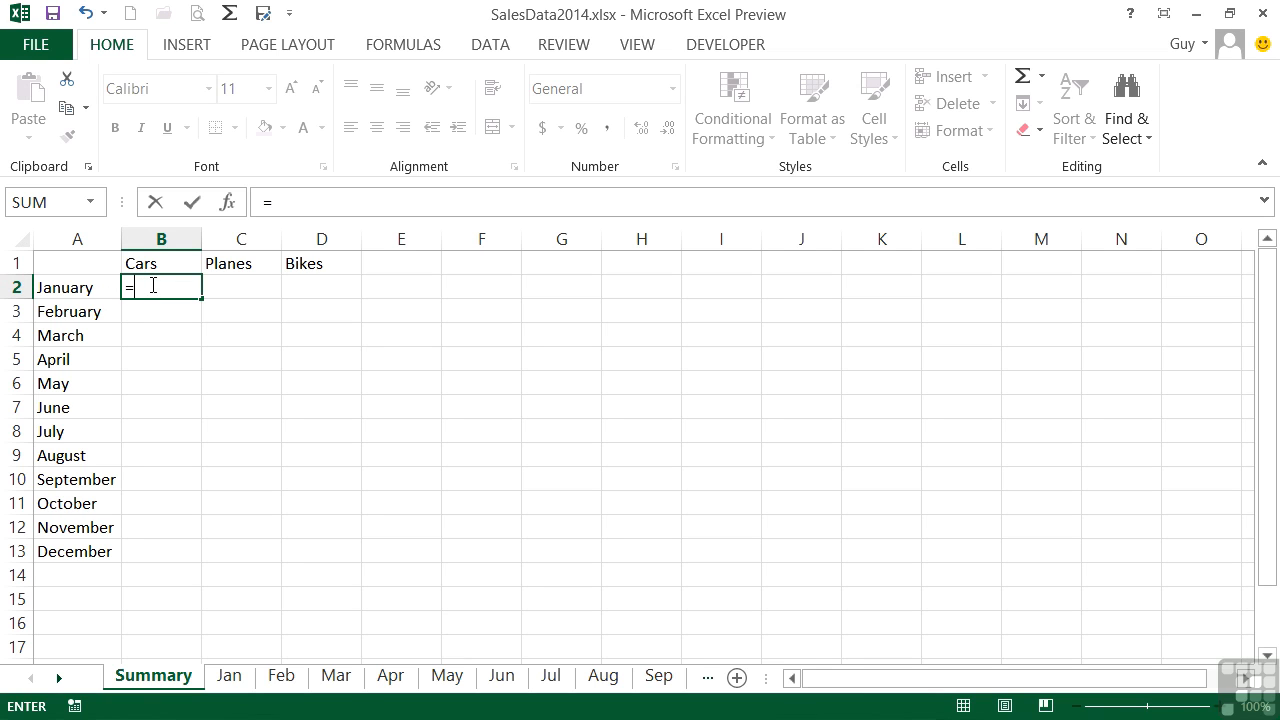
{"action": "left_click", "coordinate": [233, 678]}
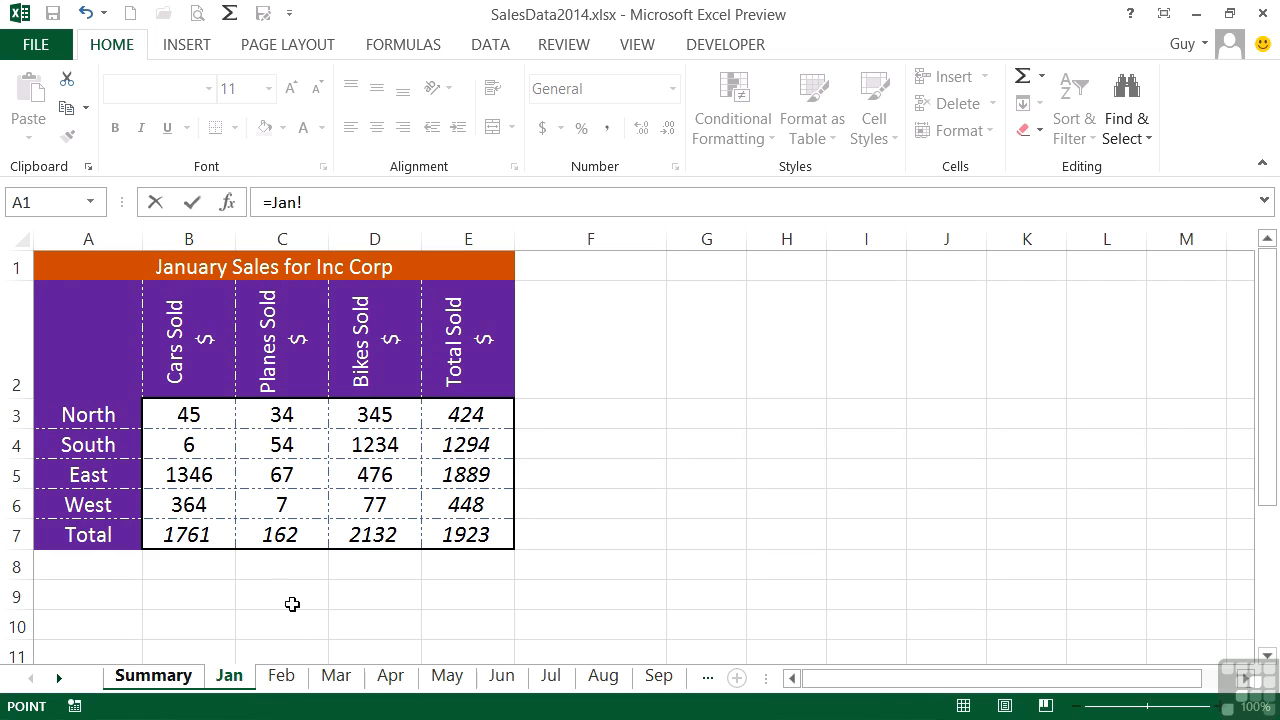
{"action": "left_click", "coordinate": [184, 535]}
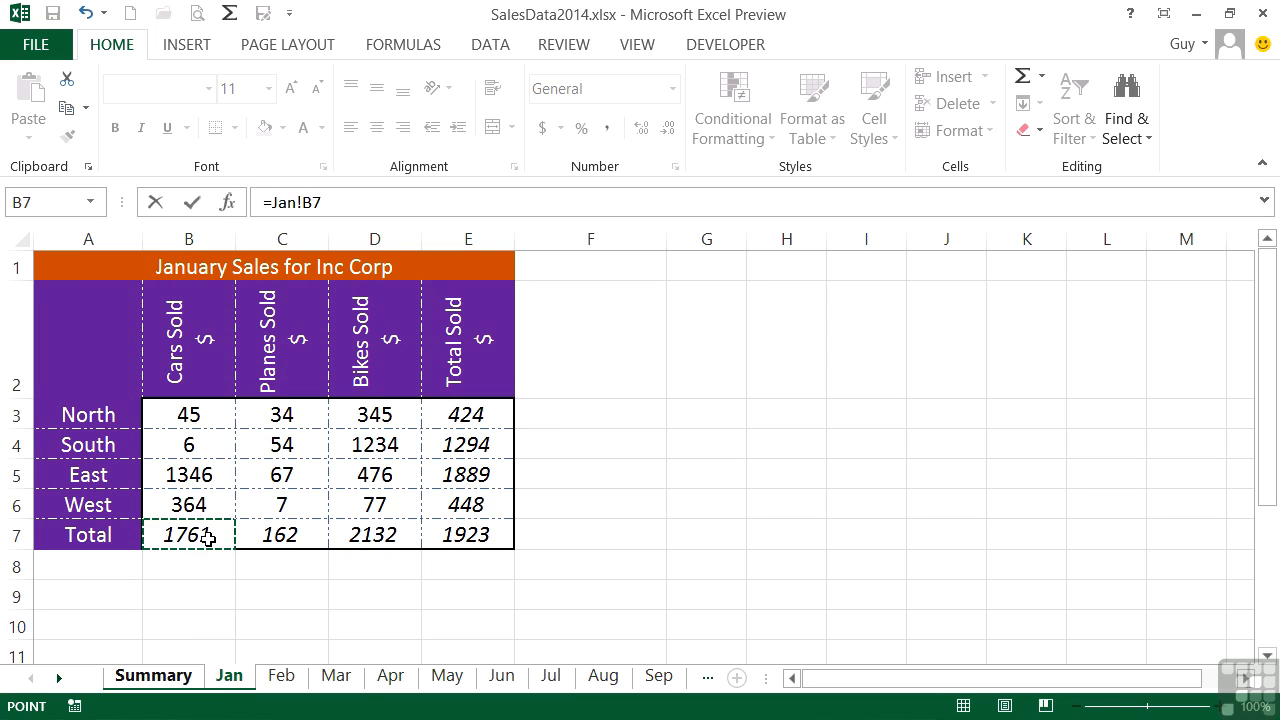
{"action": "key", "text": "Return"}
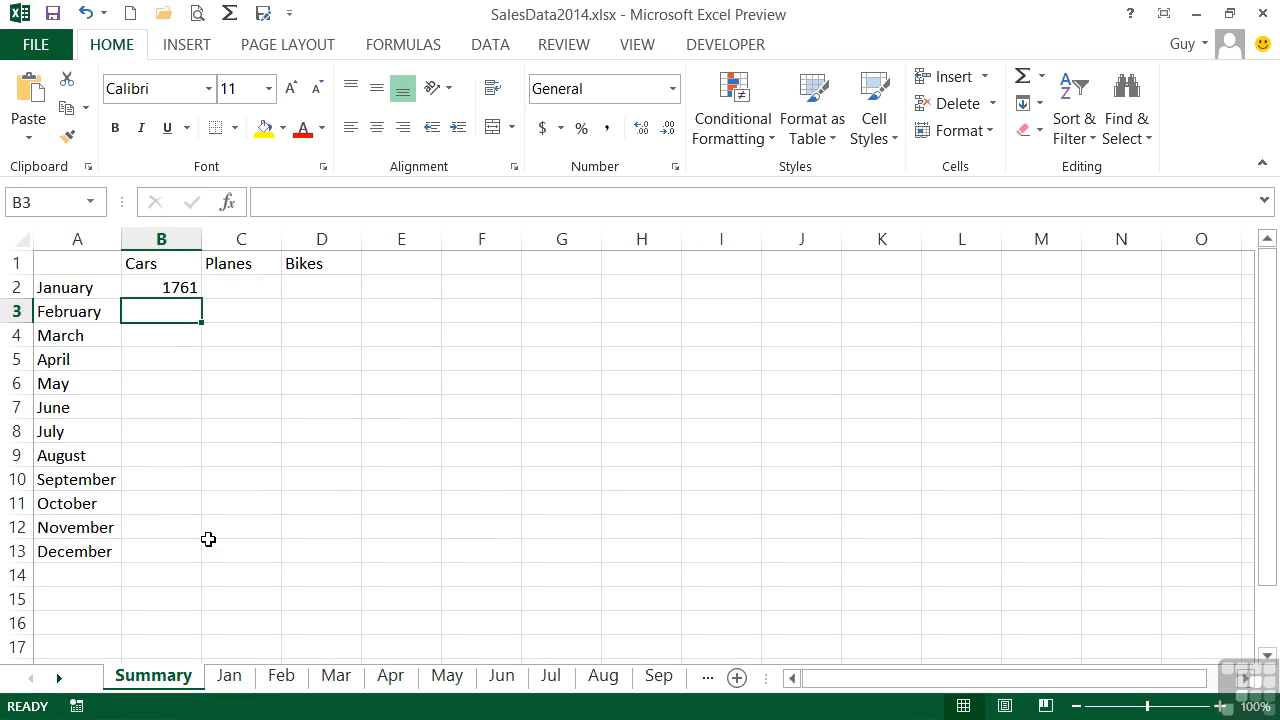
{"action": "left_click", "coordinate": [178, 287]}
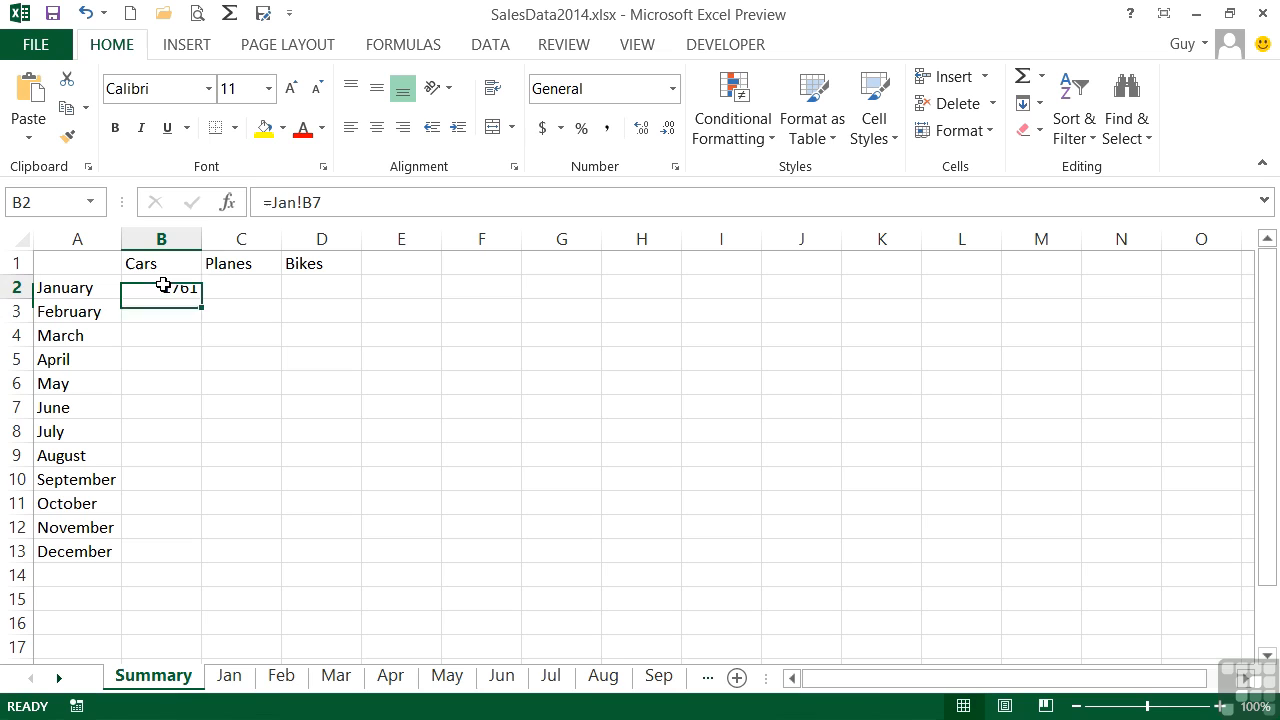
{"action": "double_click", "coordinate": [180, 287]}
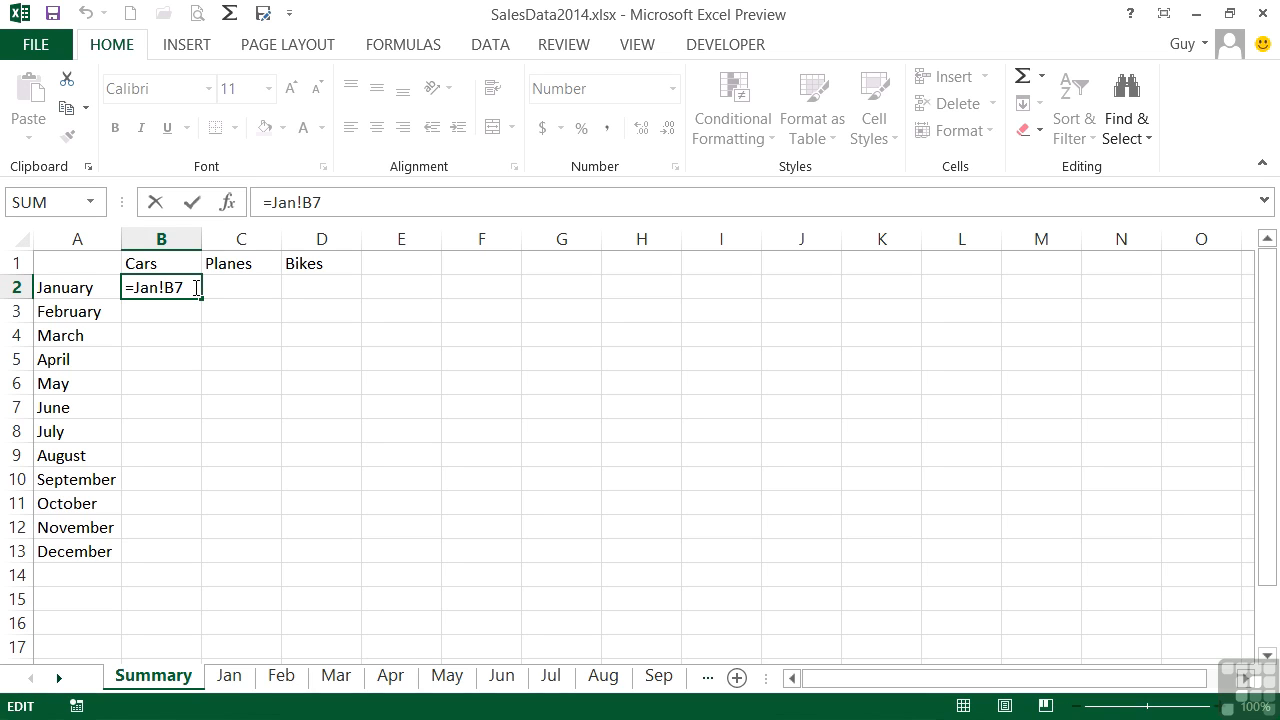
{"action": "key", "text": "Return"}
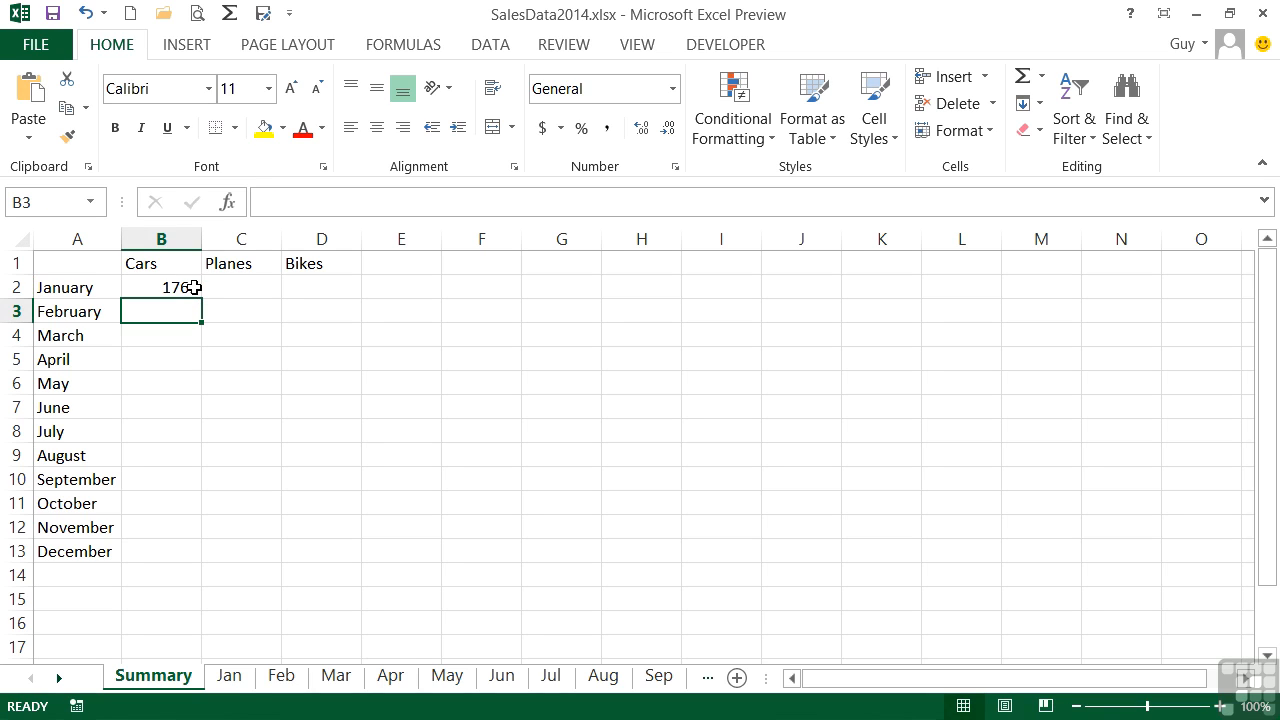
Step: Enter =feb!b7 for February's Cars in B3 of the Summary sheet and check it against the Feb sheet
{"action": "left_click", "coordinate": [283, 677]}
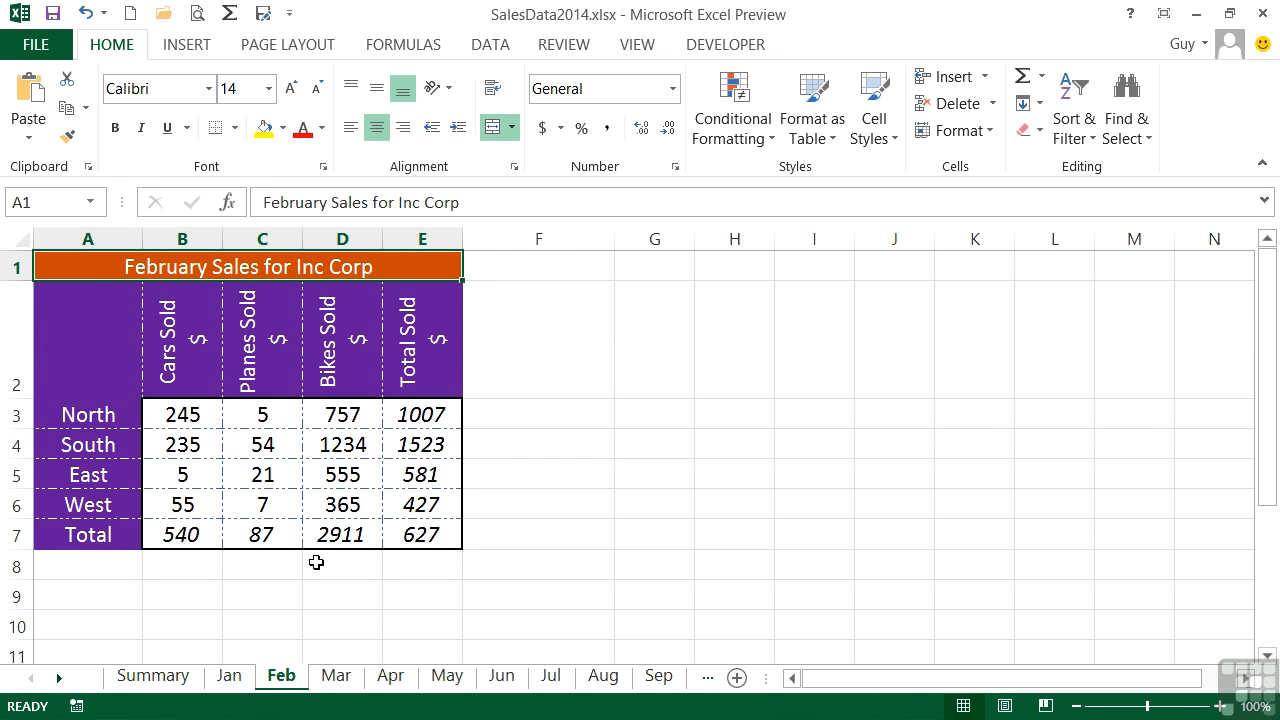
{"action": "left_click", "coordinate": [190, 677]}
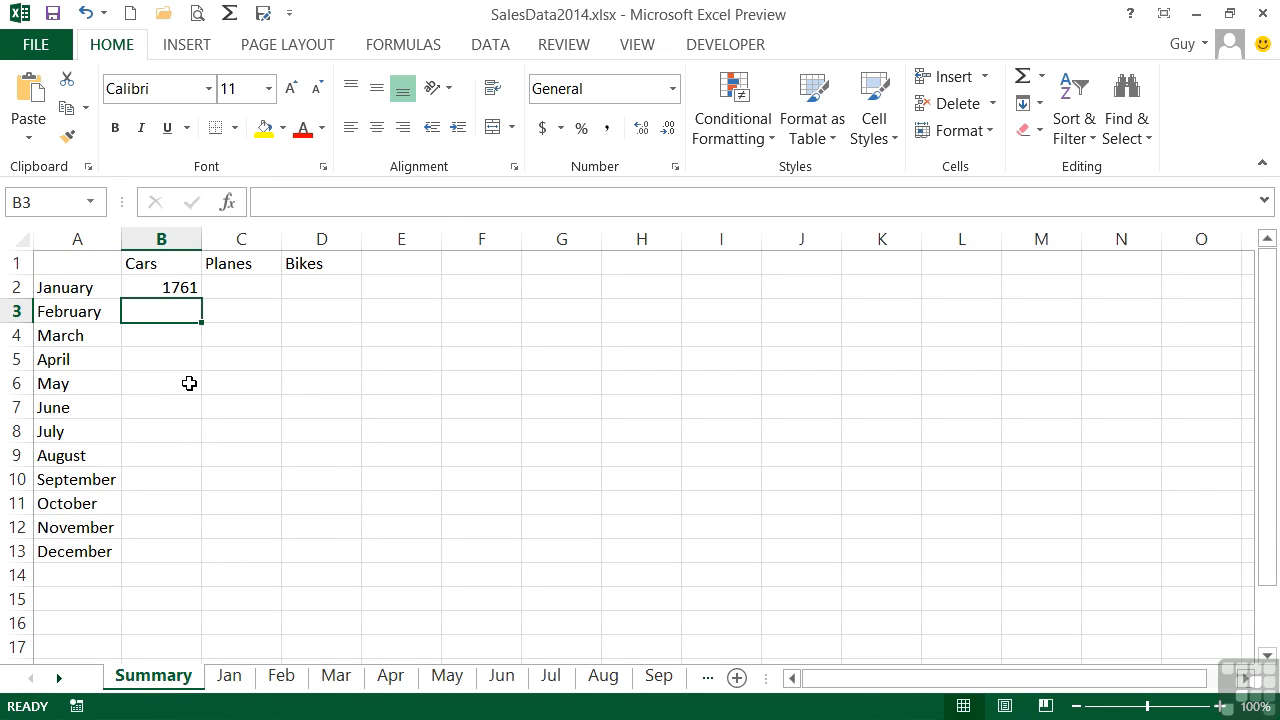
{"action": "type", "text": "="}
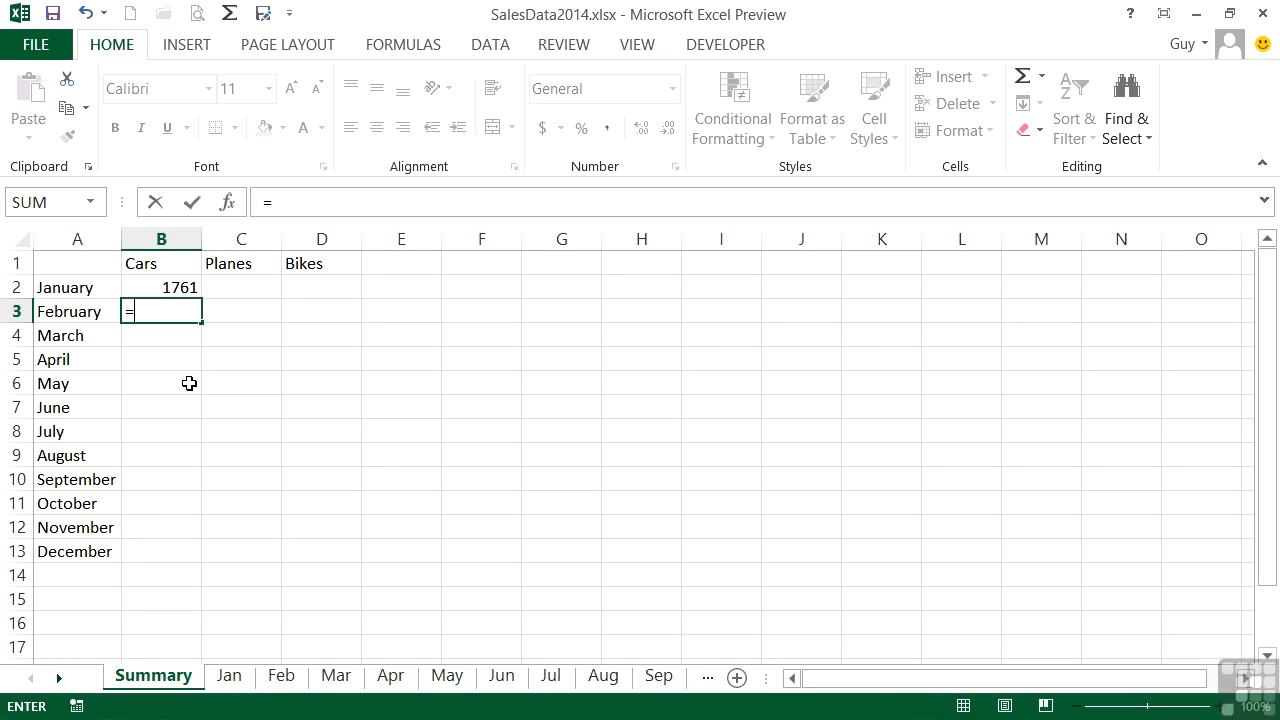
{"action": "type", "text": "feb!"}
{"action": "type", "text": "b7"}
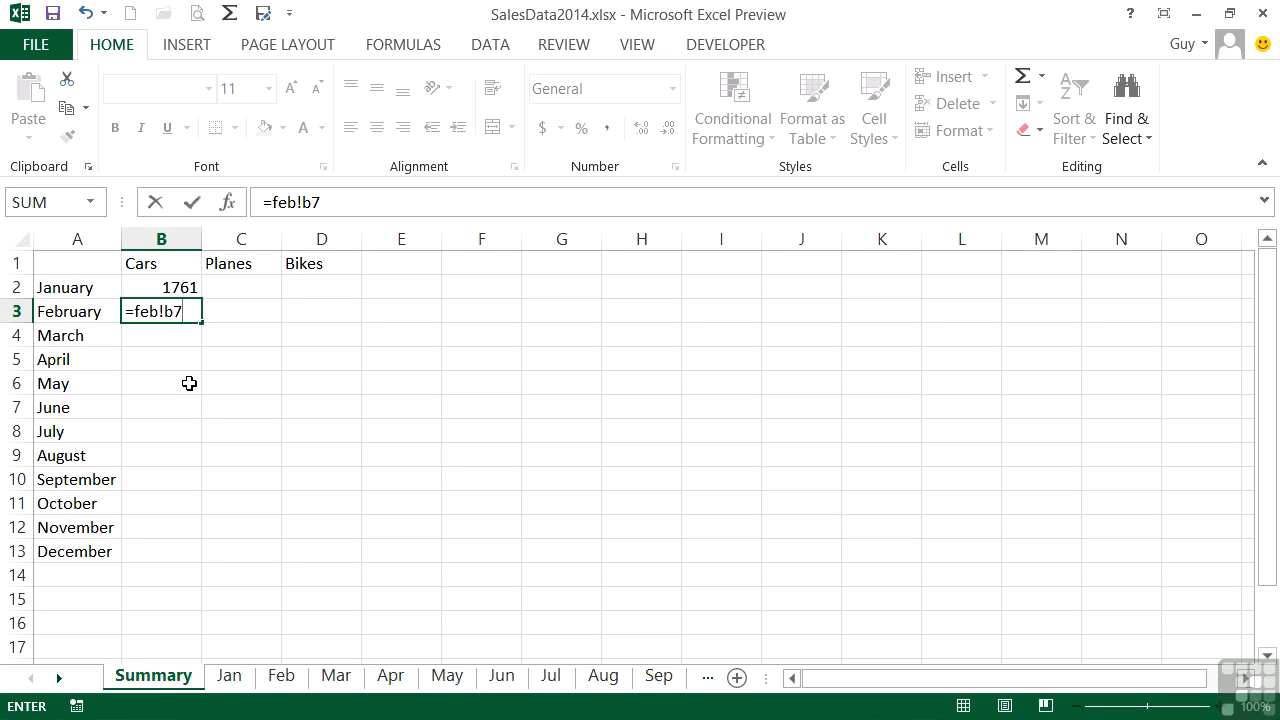
{"action": "key", "text": "Return"}
{"action": "key", "text": "Up"}
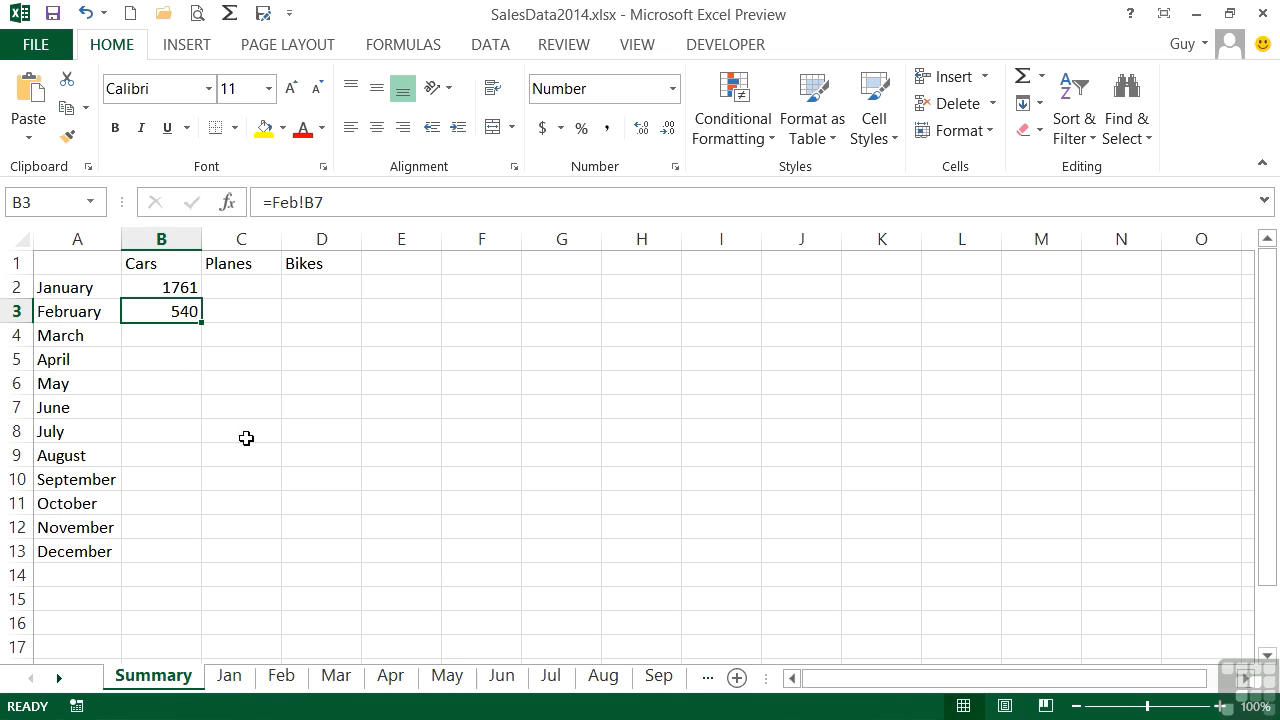
{"action": "left_click", "coordinate": [282, 676]}
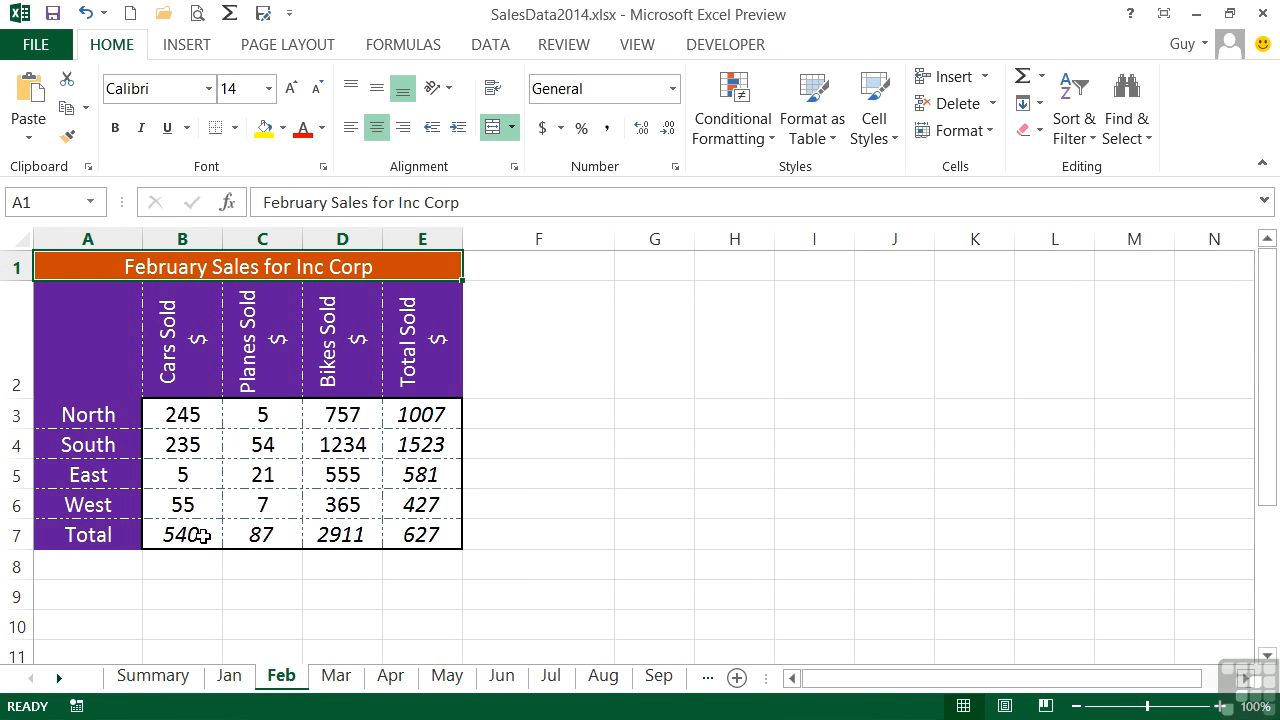
Step: Link March's Cars cell B4 on the Summary sheet to the cars total on the Mar sheet with =Mar!B7
{"action": "left_click", "coordinate": [187, 680]}
{"action": "left_click", "coordinate": [160, 339]}
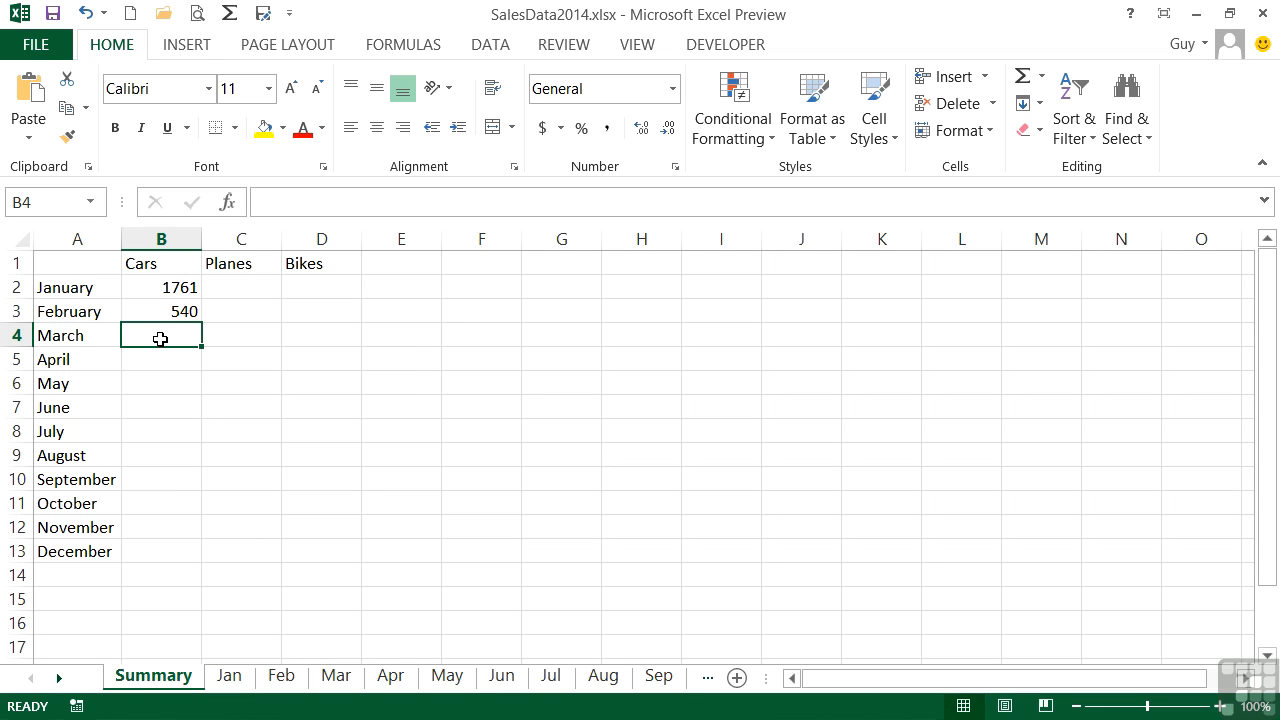
{"action": "type", "text": "="}
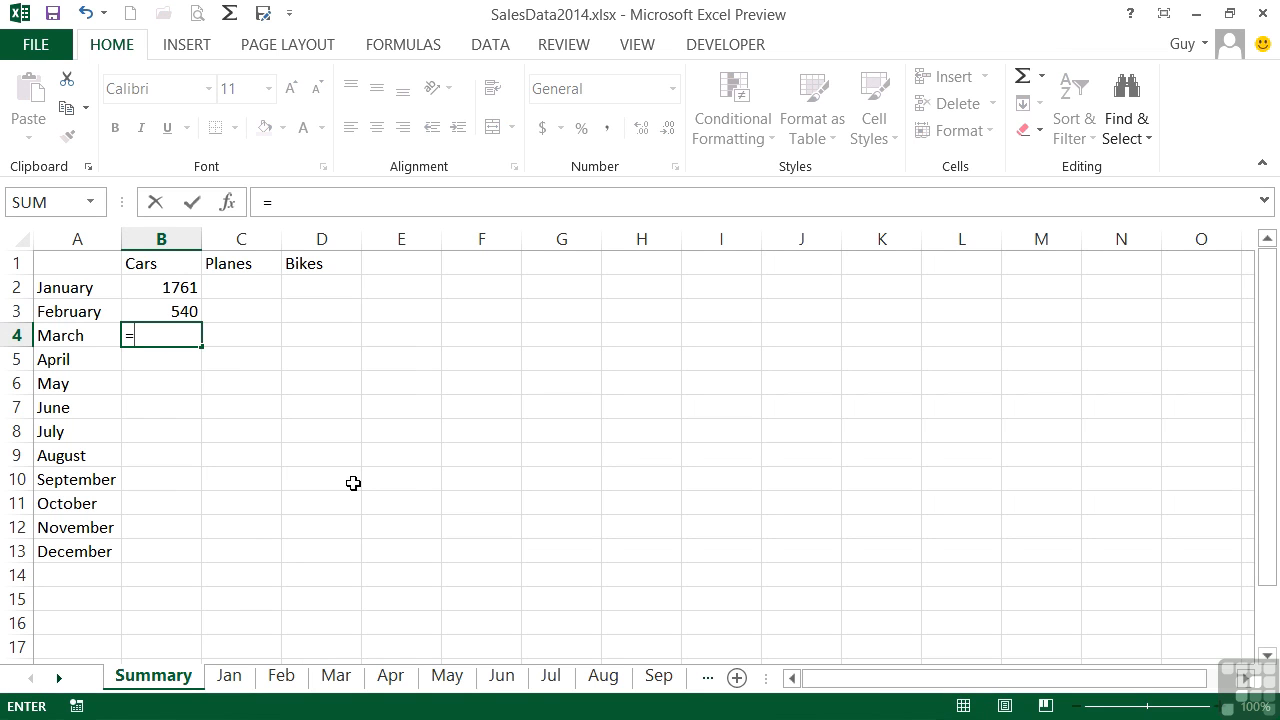
{"action": "left_click", "coordinate": [336, 676]}
{"action": "left_click", "coordinate": [188, 540]}
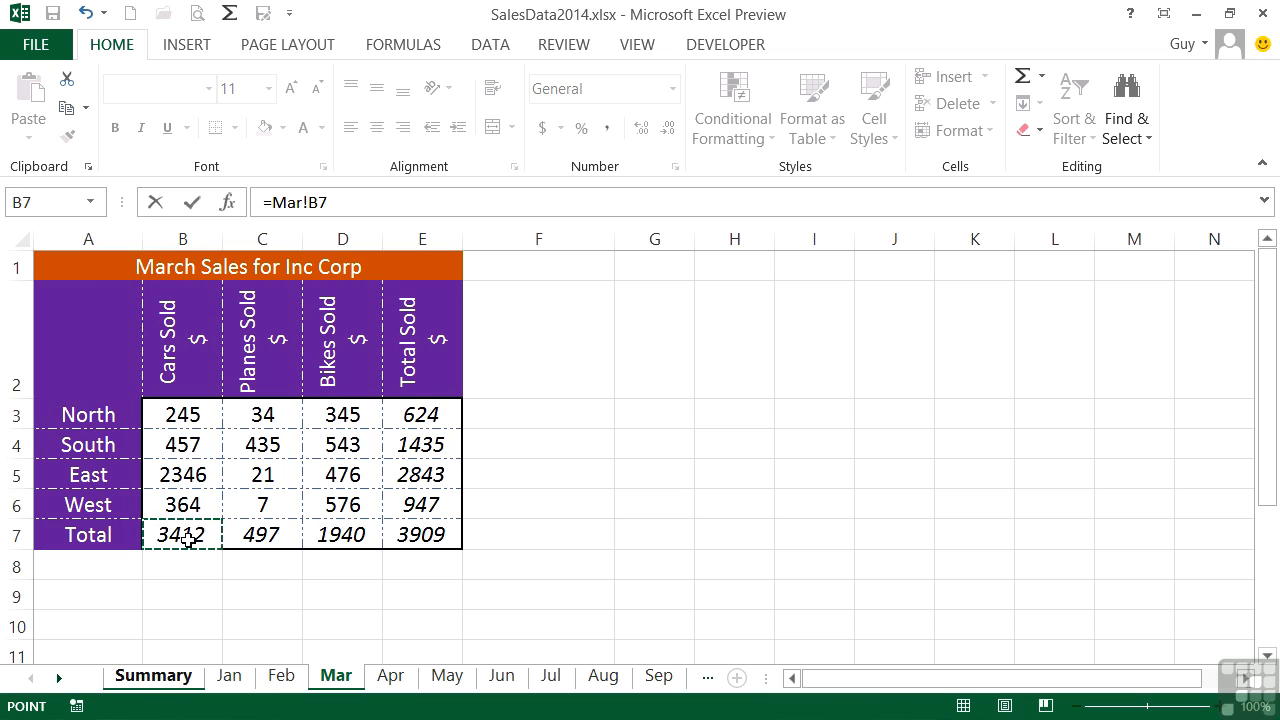
{"action": "key", "text": "Return"}
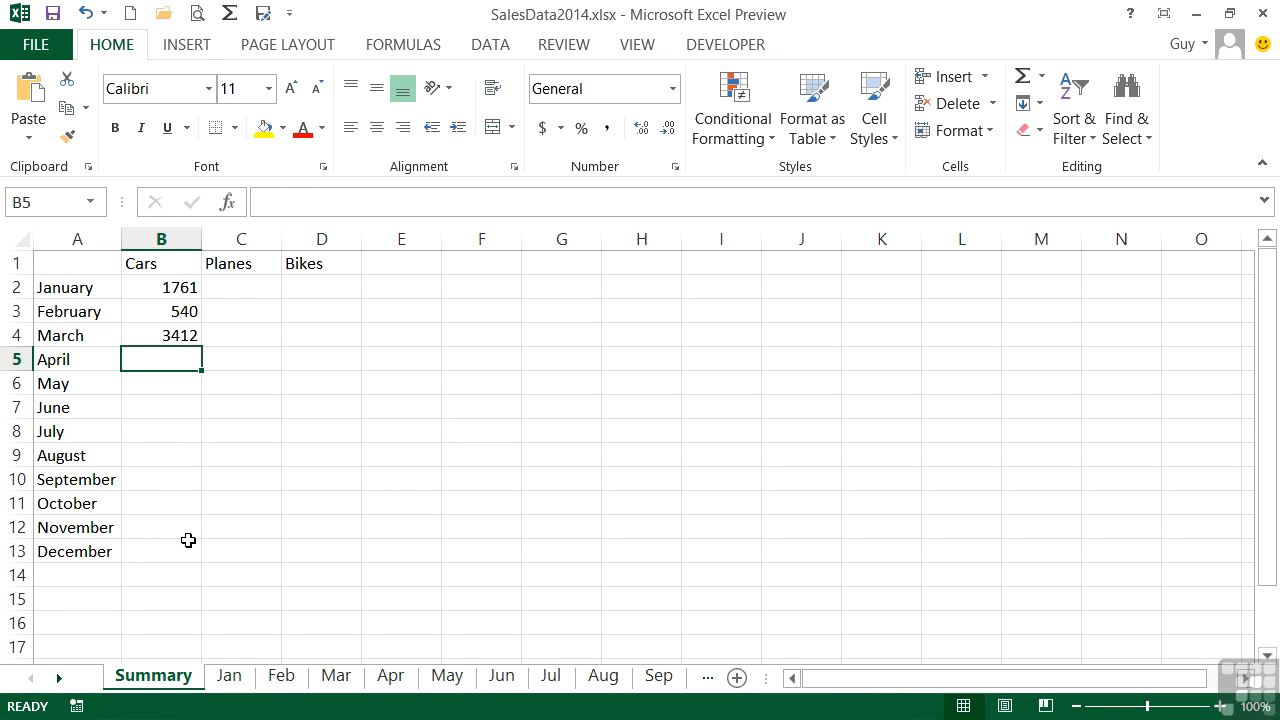
Step: Copy the cars total B7 from the Apr sheet and paste it as a link into April's Cars cell B5 on the Summary sheet
{"action": "left_click", "coordinate": [410, 680]}
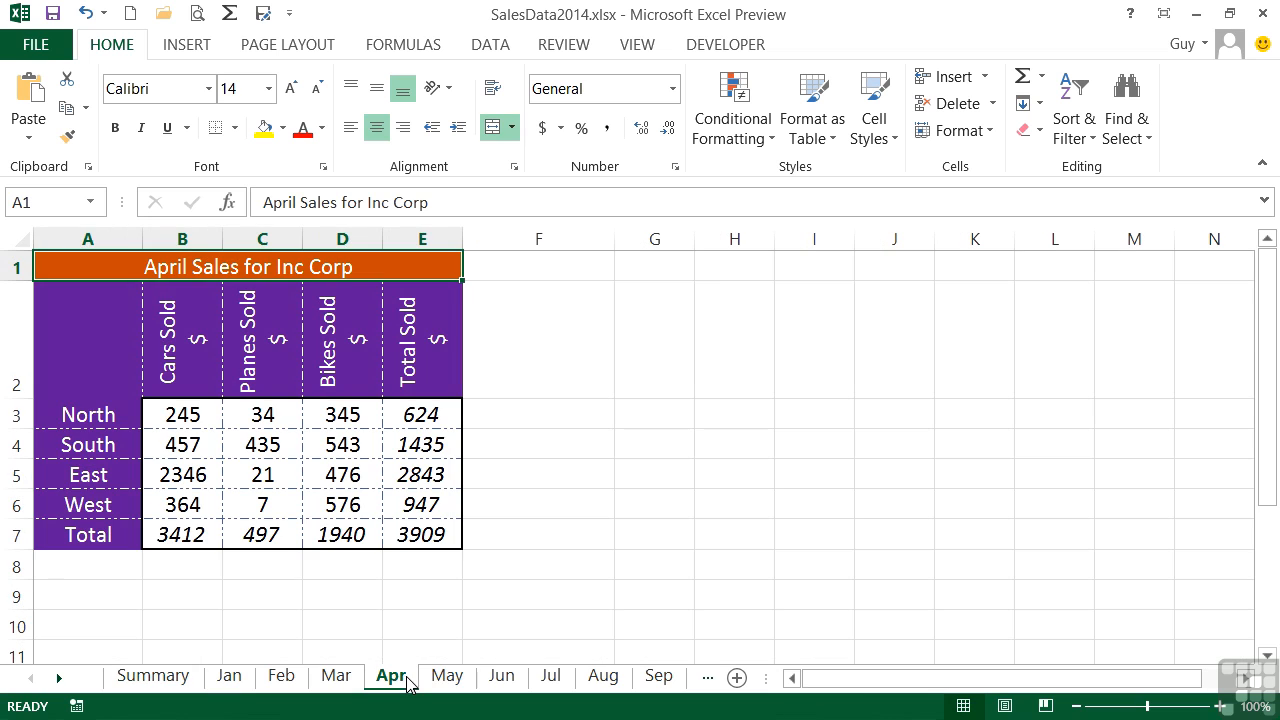
{"action": "left_click", "coordinate": [194, 536]}
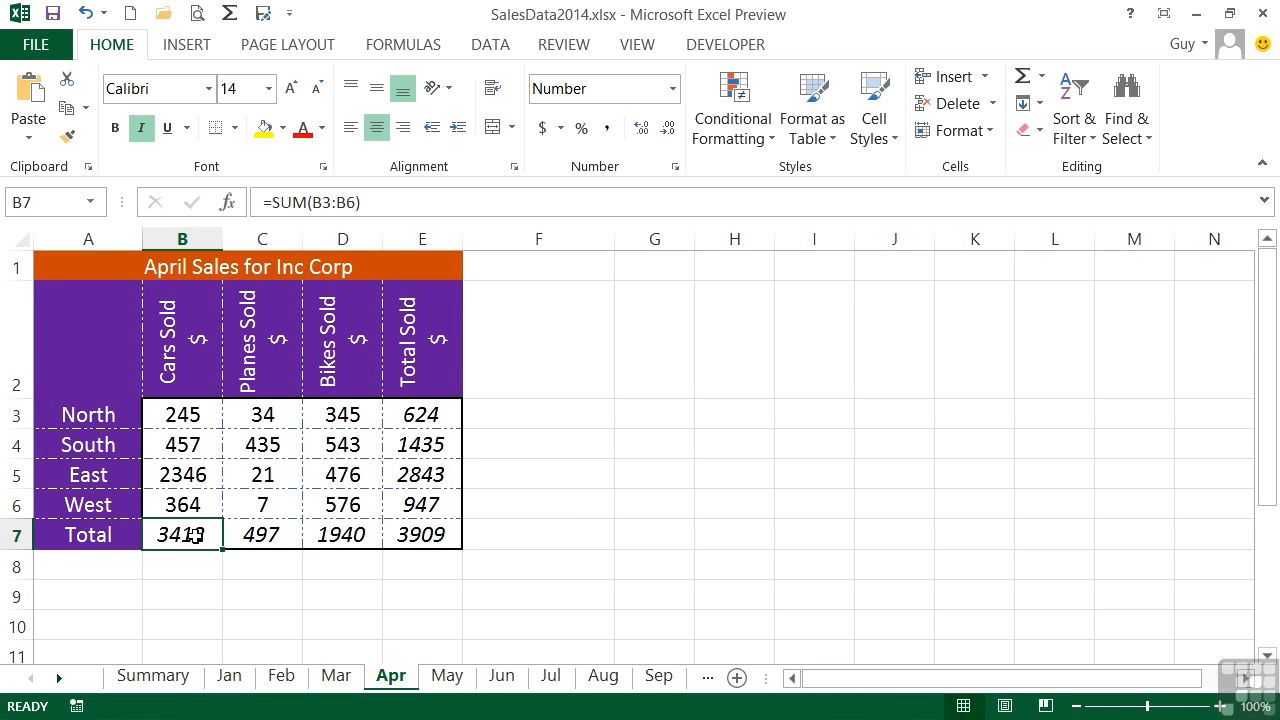
{"action": "key", "text": "ctrl+c"}
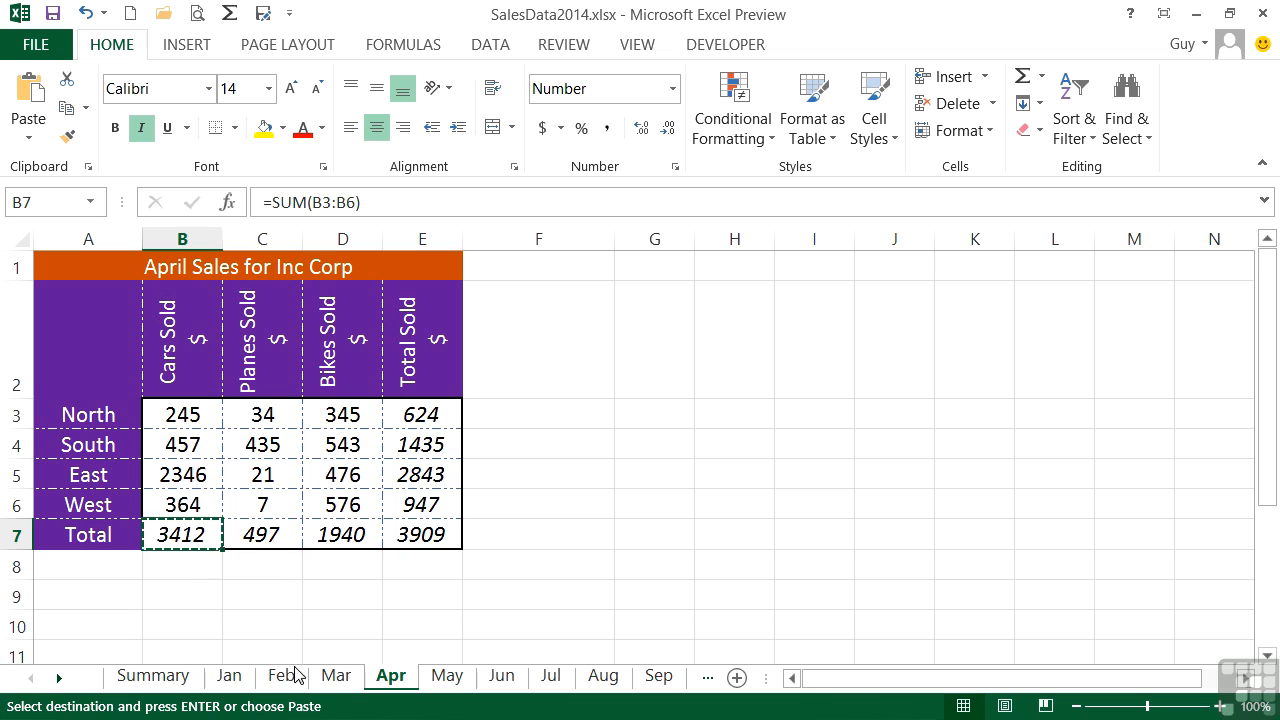
{"action": "left_click", "coordinate": [160, 676]}
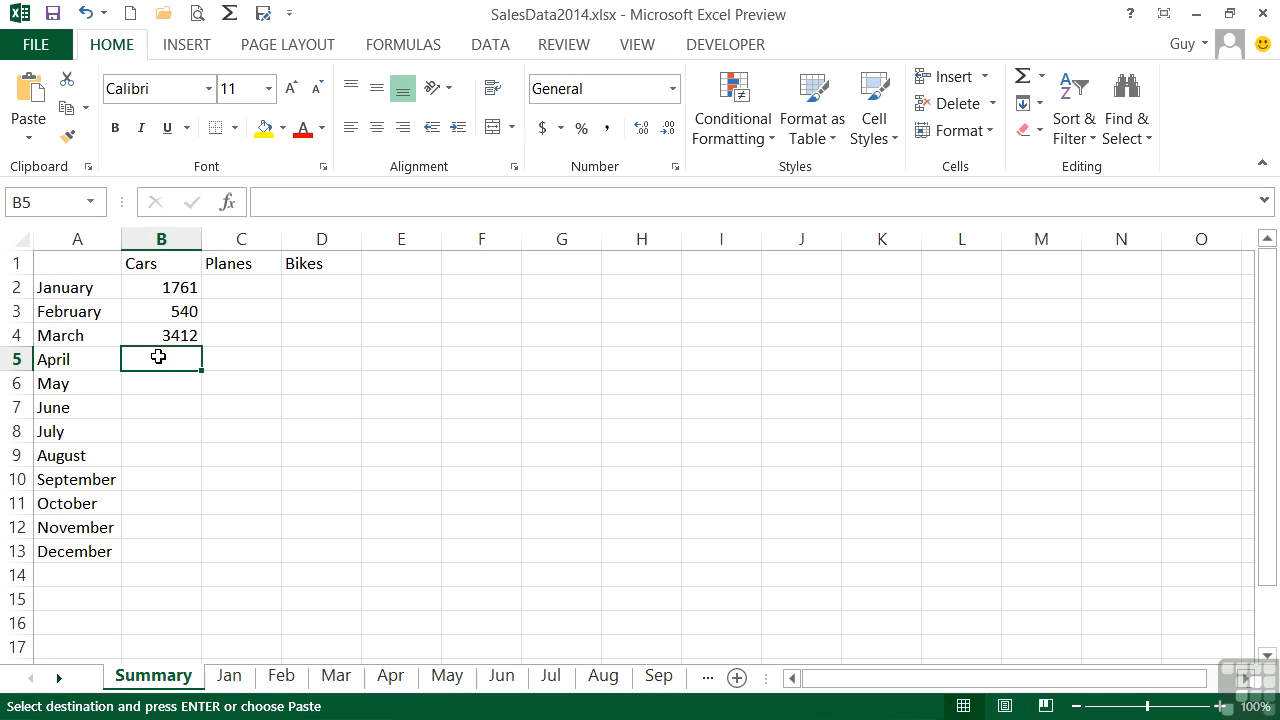
{"action": "left_click", "coordinate": [30, 145]}
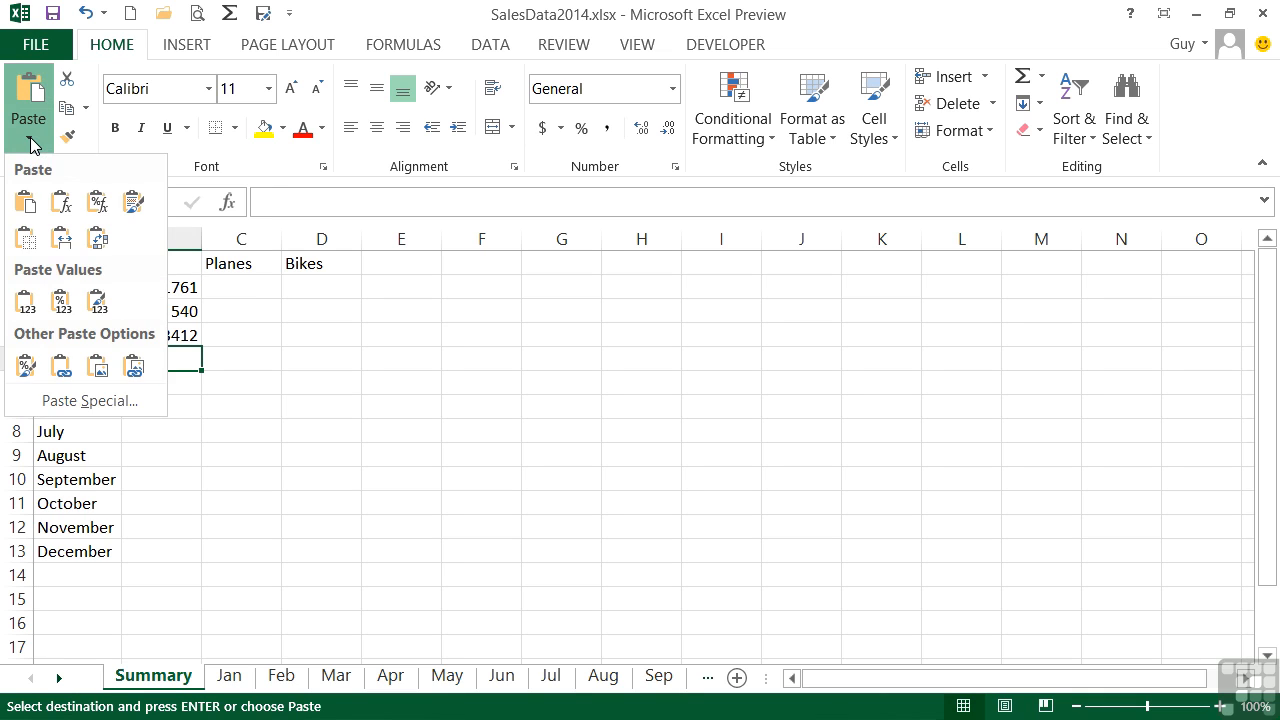
{"action": "left_click", "coordinate": [61, 366]}
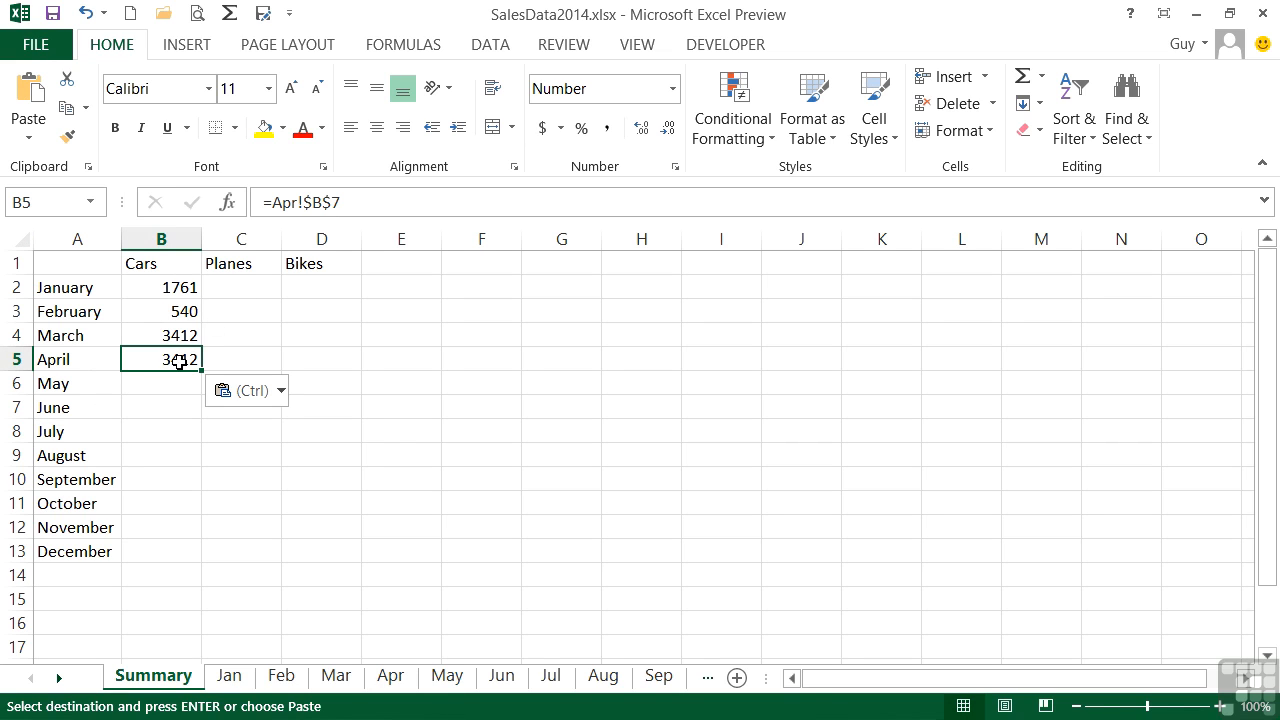
Step: Make the reference in April's Cars cell B5 relative, as =Apr!B7, and check the source total on the Apr sheet
{"action": "double_click", "coordinate": [175, 363]}
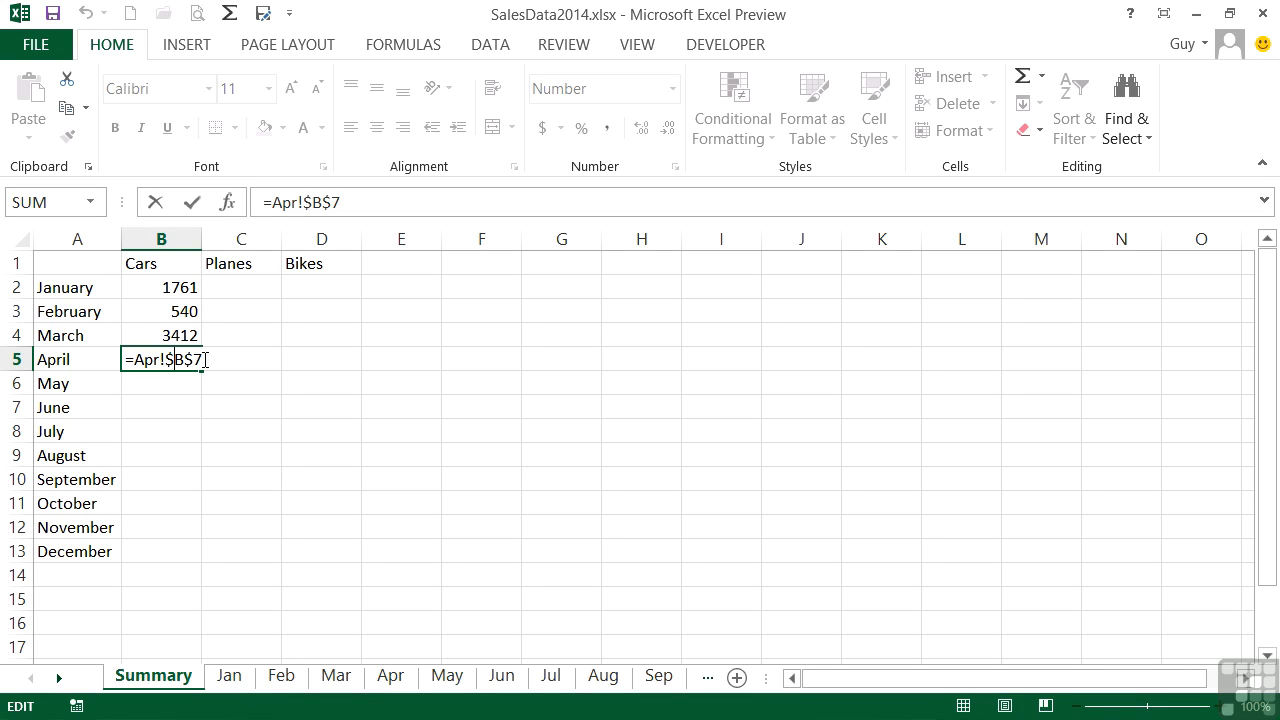
{"action": "key", "text": "F4"}
{"action": "key", "text": "F4"}
{"action": "key", "text": "F4"}
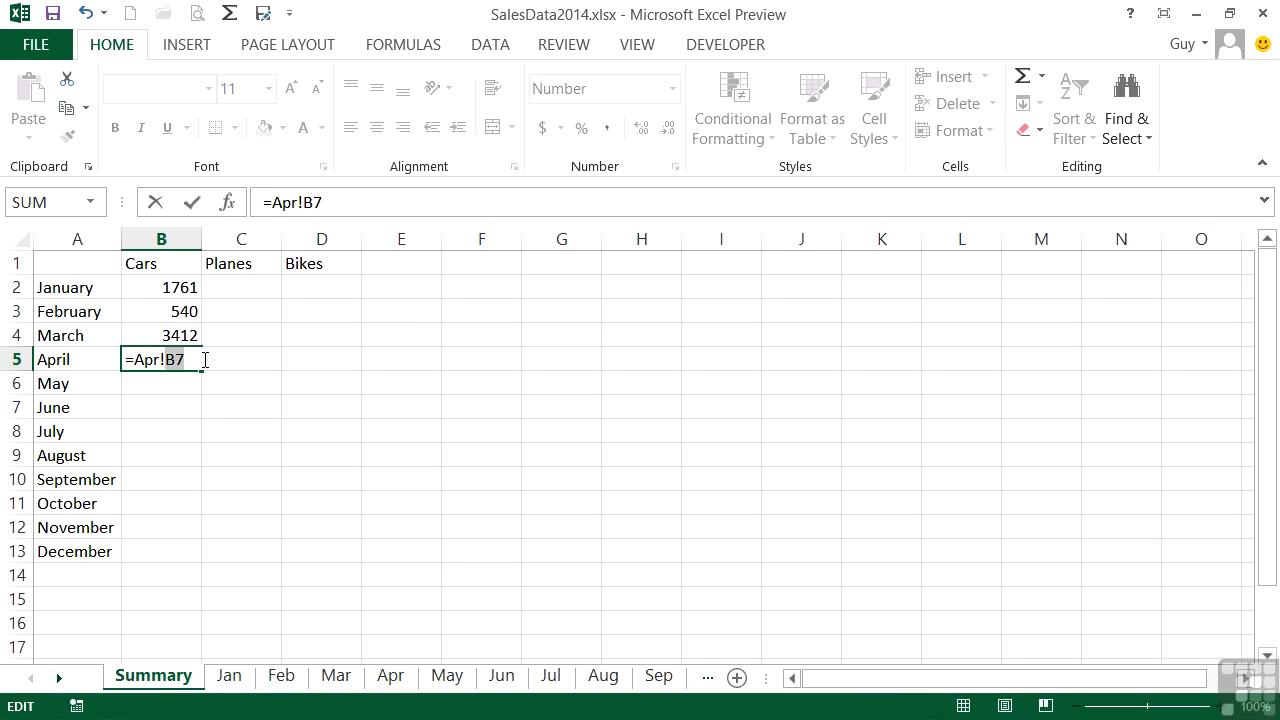
{"action": "key", "text": "Return"}
{"action": "left_click", "coordinate": [199, 360]}
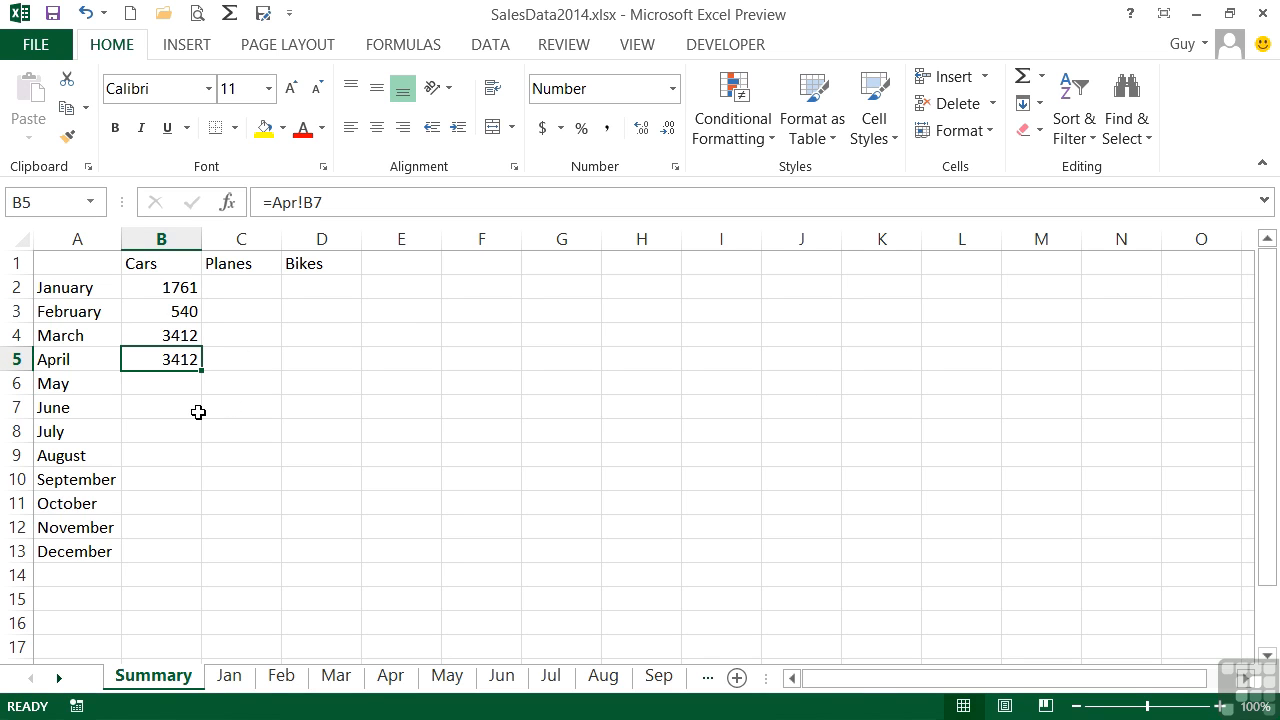
{"action": "left_click", "coordinate": [386, 676]}
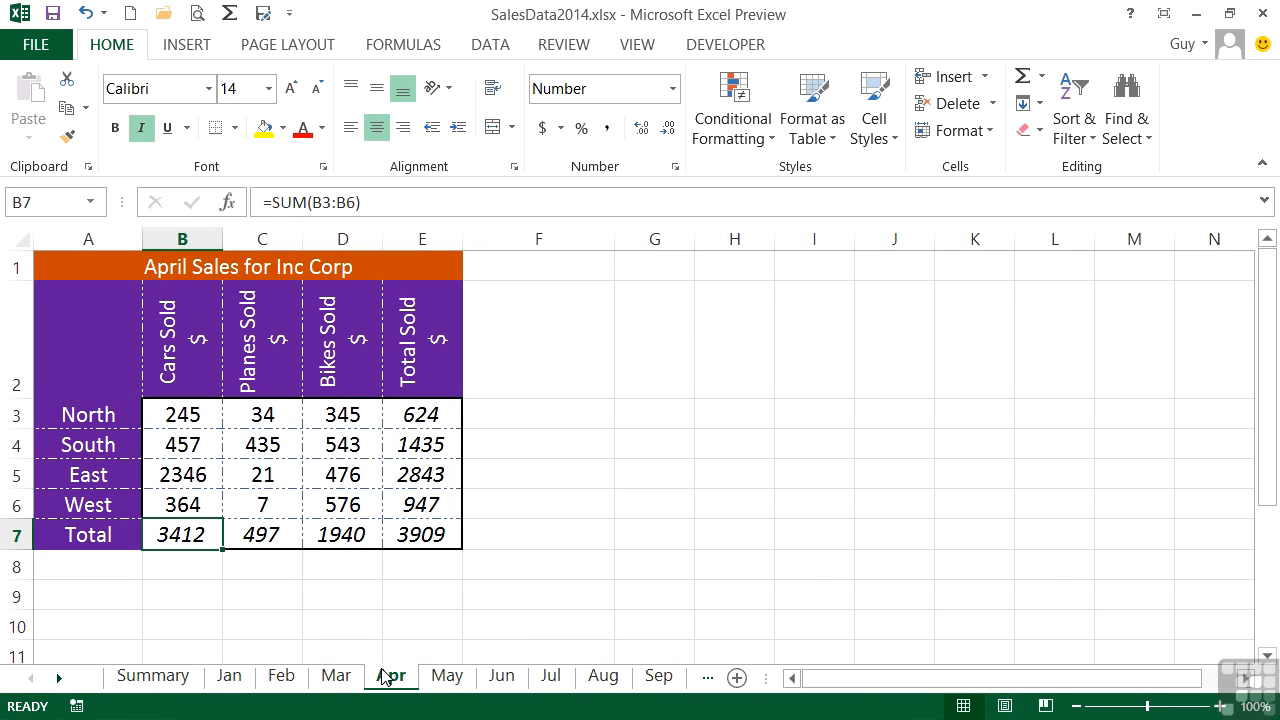
{"action": "left_click", "coordinate": [163, 678]}
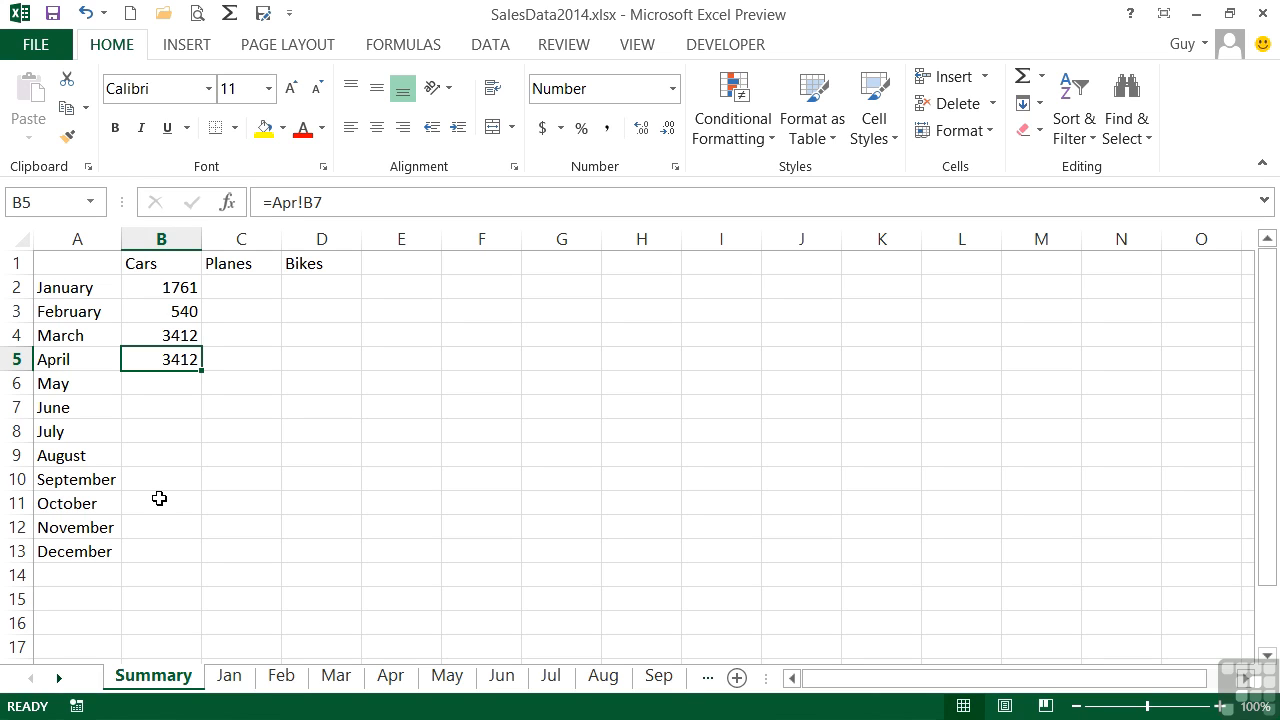
Step: Compare the Cars, Planes and Bikes headings on the Summary sheet with the column layout of the Jan sheet
{"action": "left_click", "coordinate": [172, 265]}
{"action": "left_click", "coordinate": [230, 265]}
{"action": "left_click", "coordinate": [290, 264]}
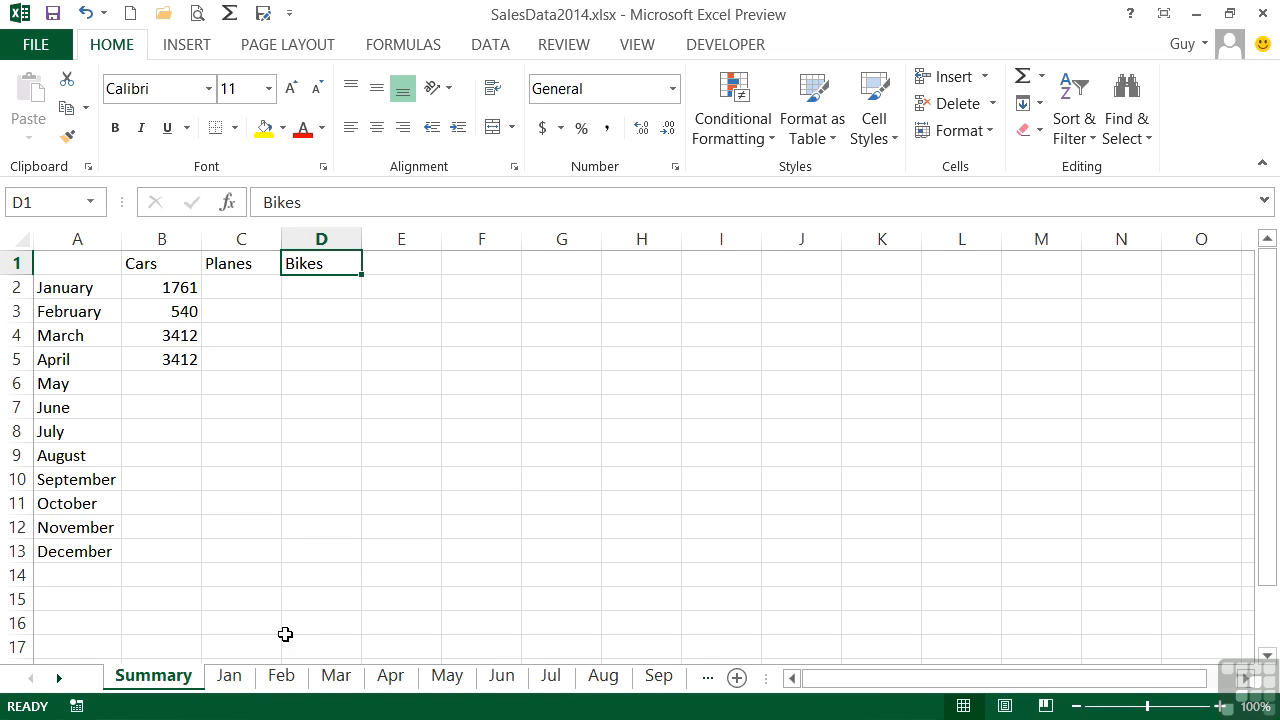
{"action": "left_click", "coordinate": [229, 676]}
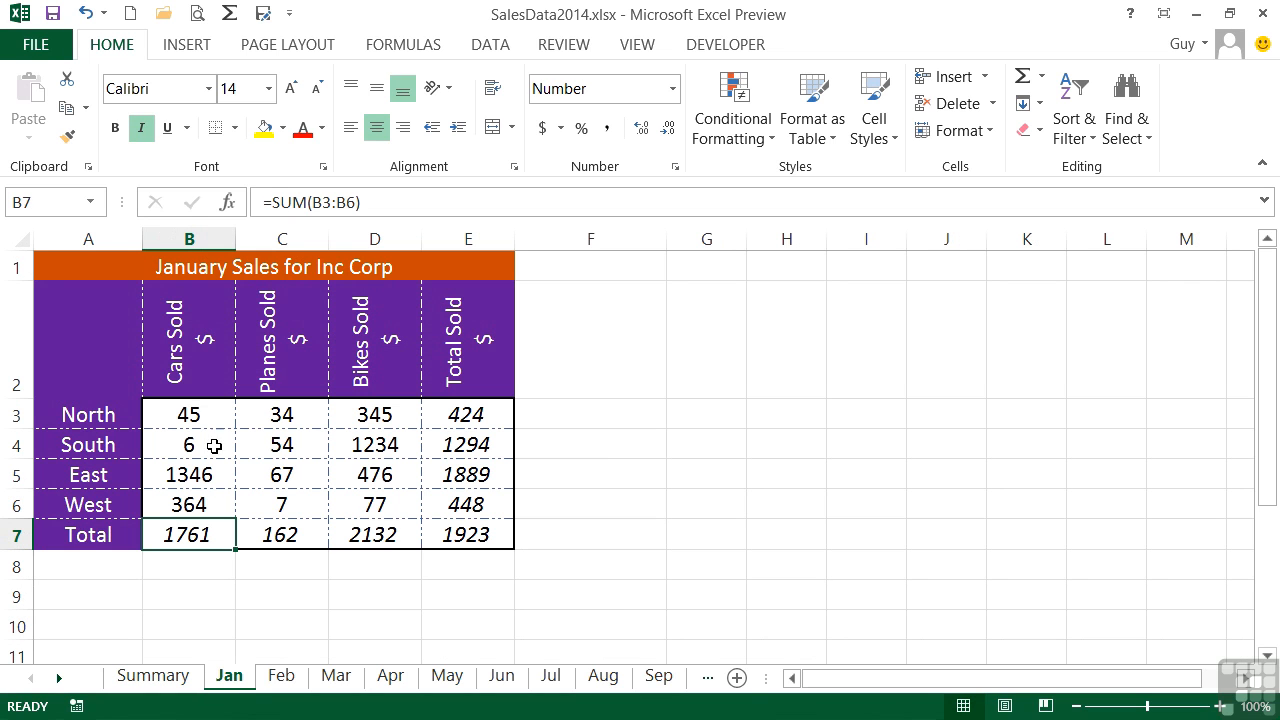
Step: Fill the January to April Cars links in B2:B5 on the Summary sheet across the Planes and Bikes columns
{"action": "left_click", "coordinate": [203, 386]}
{"action": "left_click", "coordinate": [316, 384]}
{"action": "left_click", "coordinate": [345, 376]}
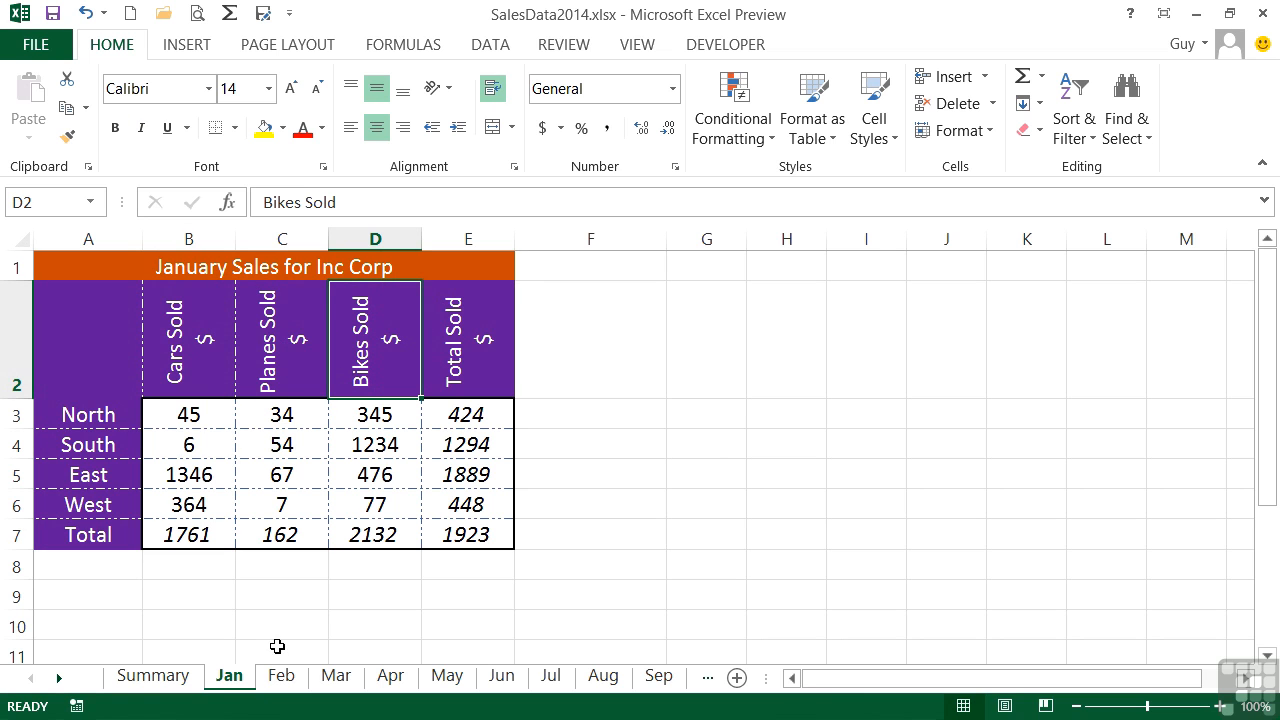
{"action": "left_click", "coordinate": [188, 686]}
{"action": "left_click_drag", "start_coordinate": [183, 290], "coordinate": [352, 372]}
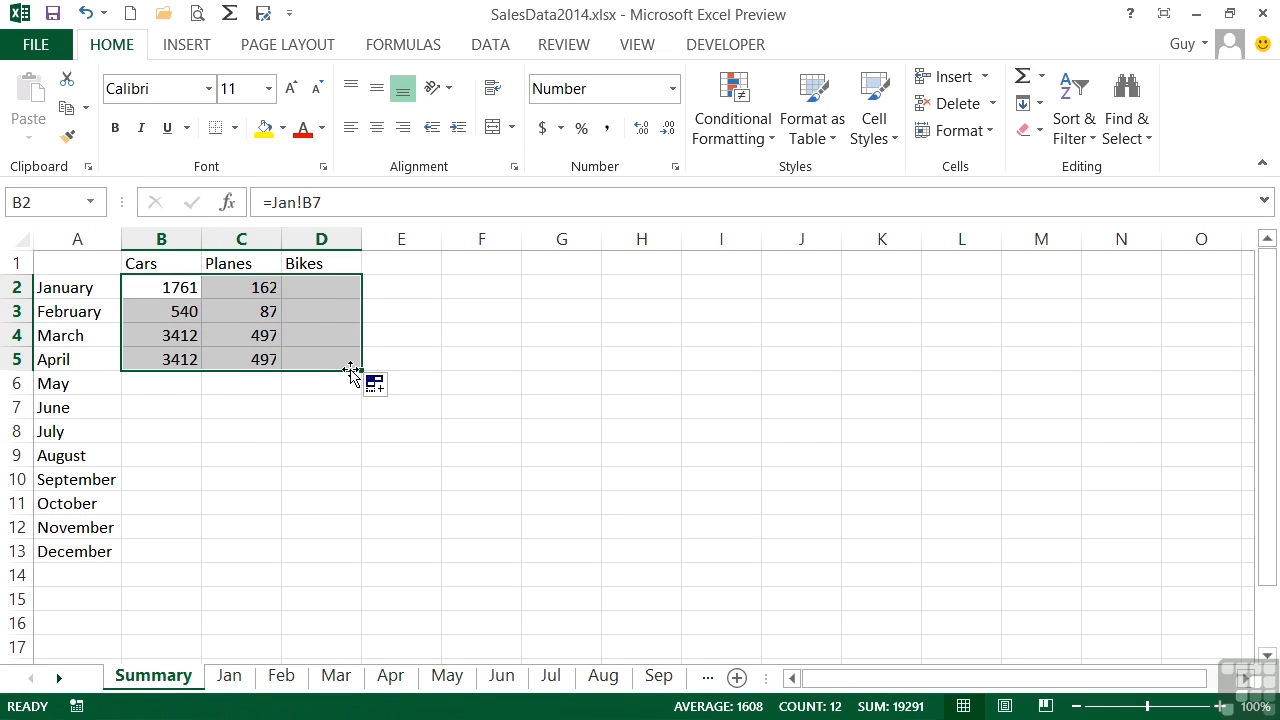
Step: Inspect the January formulas in the Planes cell C2 and the Bikes cell D2 on the Summary sheet
{"action": "left_click", "coordinate": [252, 287]}
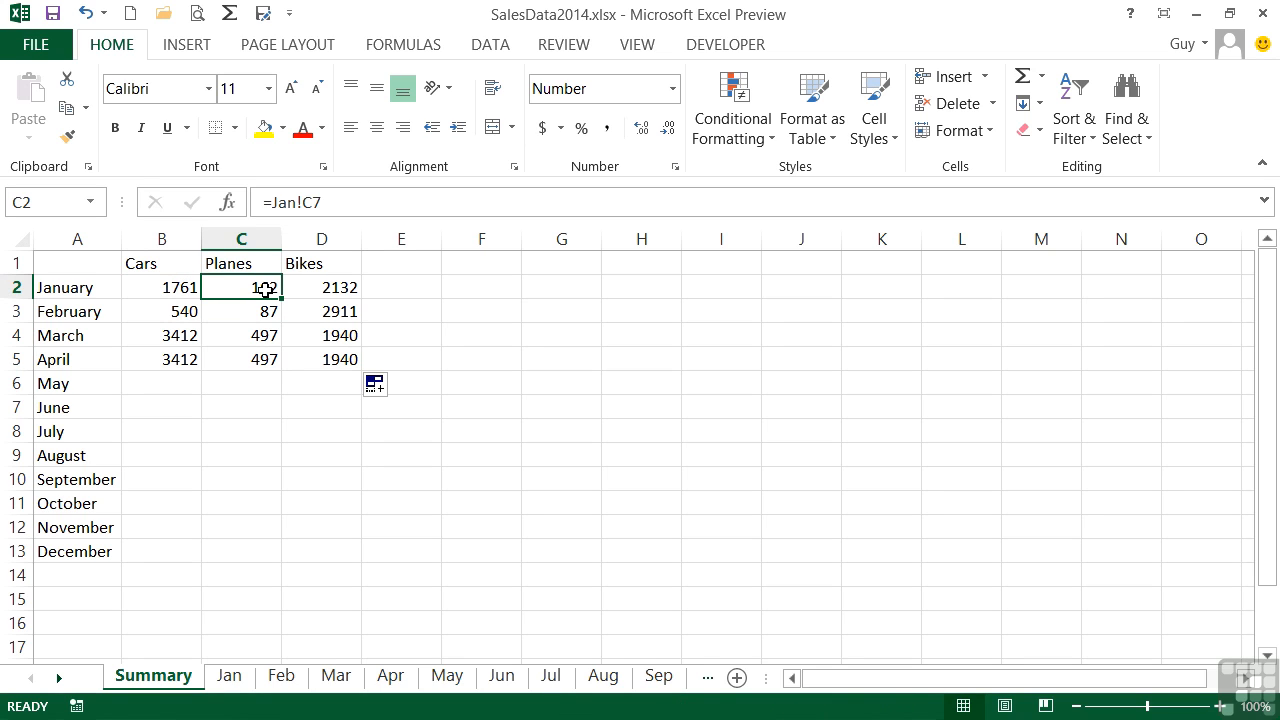
{"action": "double_click", "coordinate": [272, 288]}
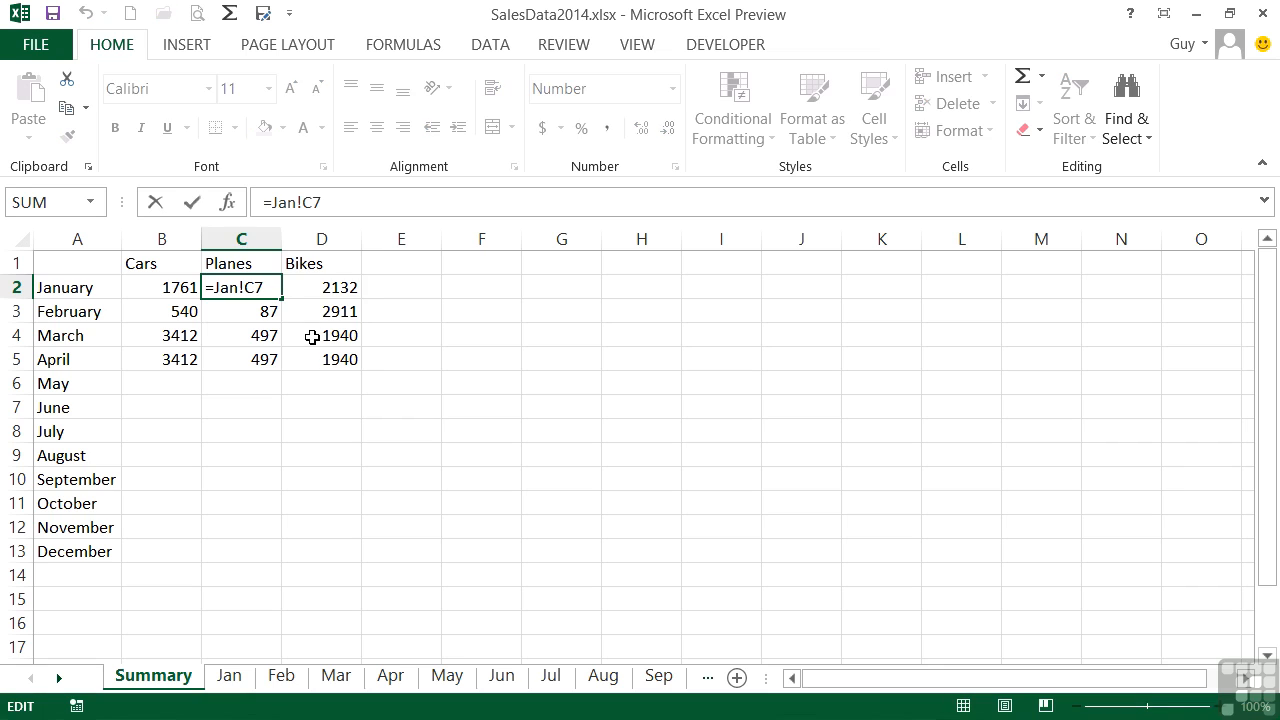
{"action": "key", "text": "Tab"}
{"action": "double_click", "coordinate": [331, 287]}
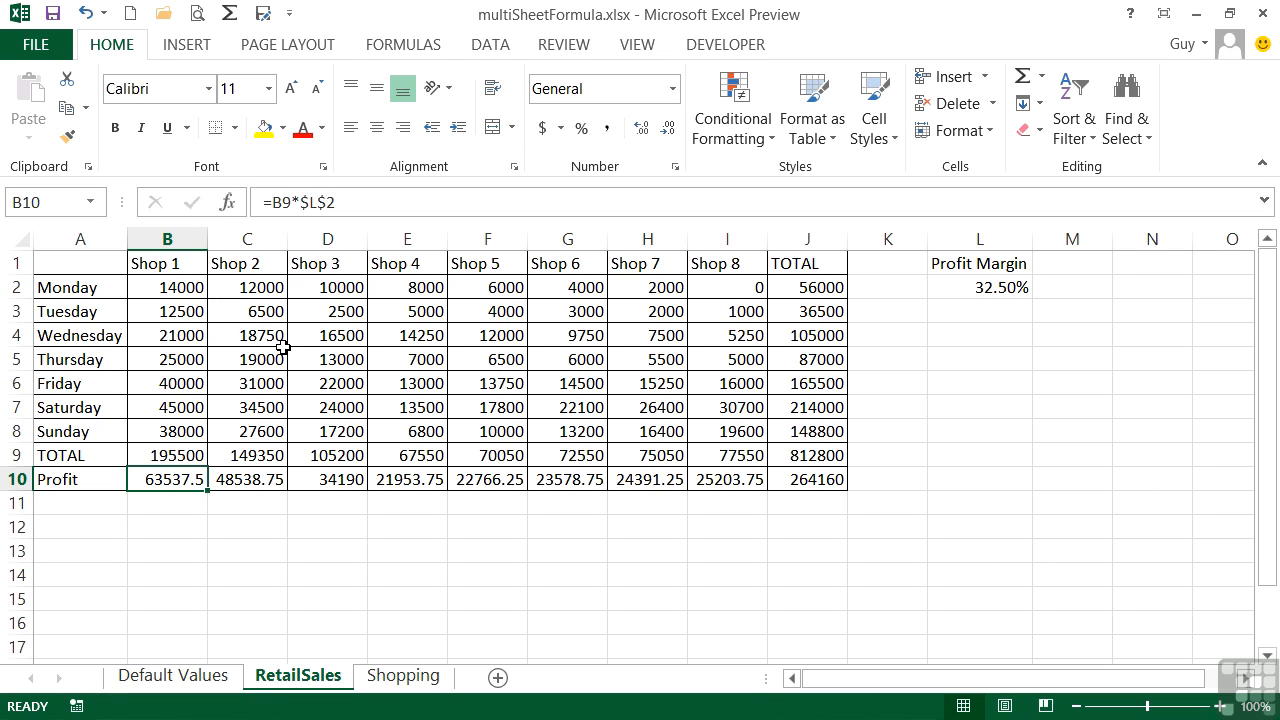
Step: Inspect the Shop 1 profit formula in B10 on the RetailSales sheet and the Bread tax formula in E2 on the Shopping sheet
{"action": "double_click", "coordinate": [172, 480]}
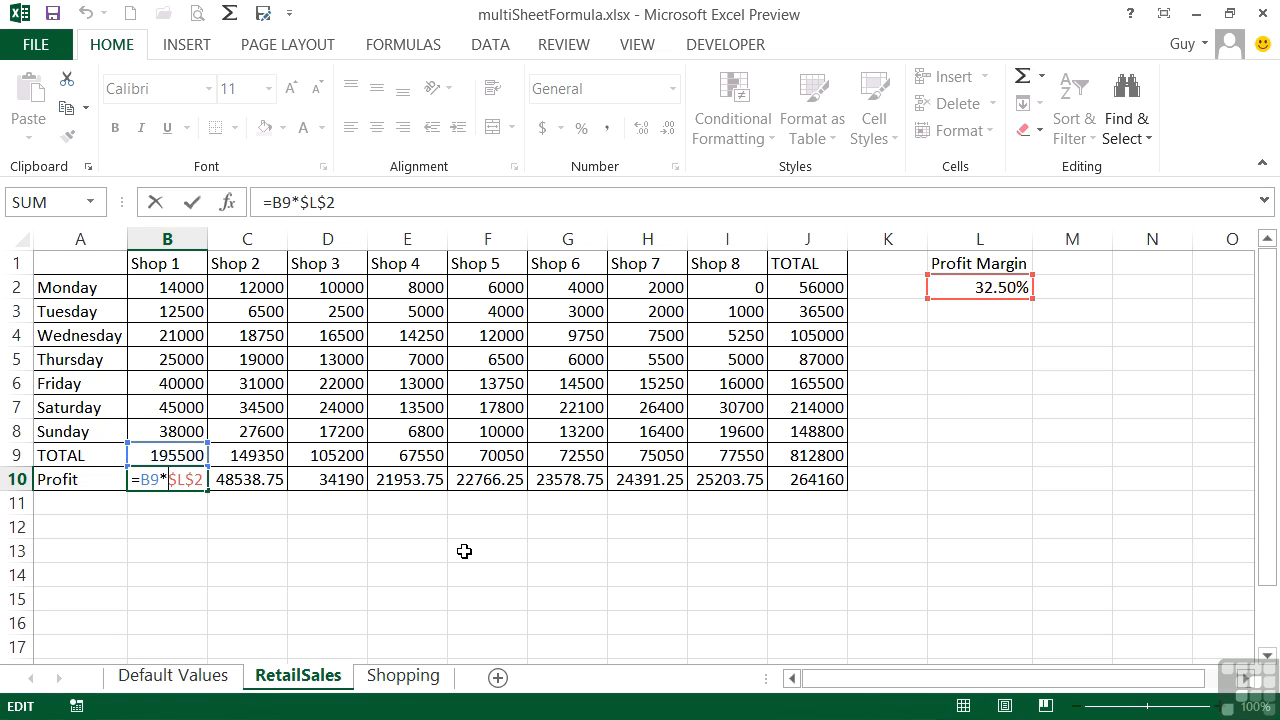
{"action": "key", "text": "Escape"}
{"action": "left_click", "coordinate": [403, 677]}
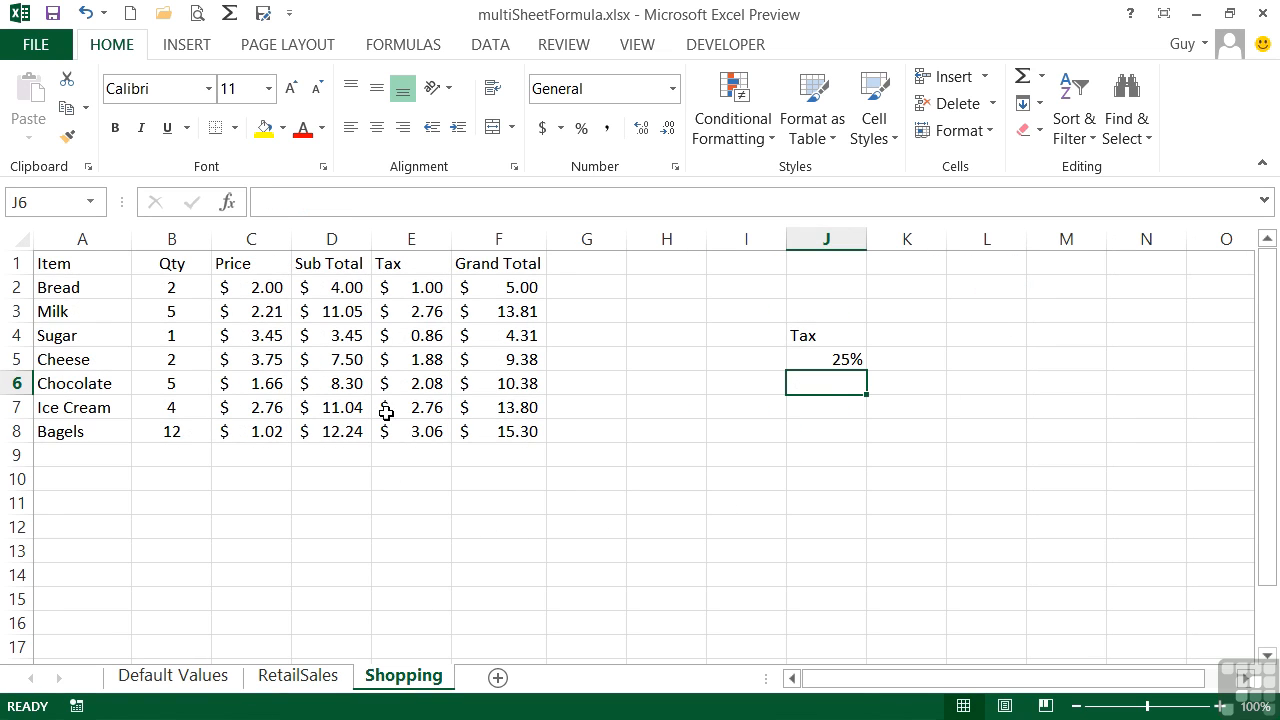
{"action": "left_click", "coordinate": [412, 287]}
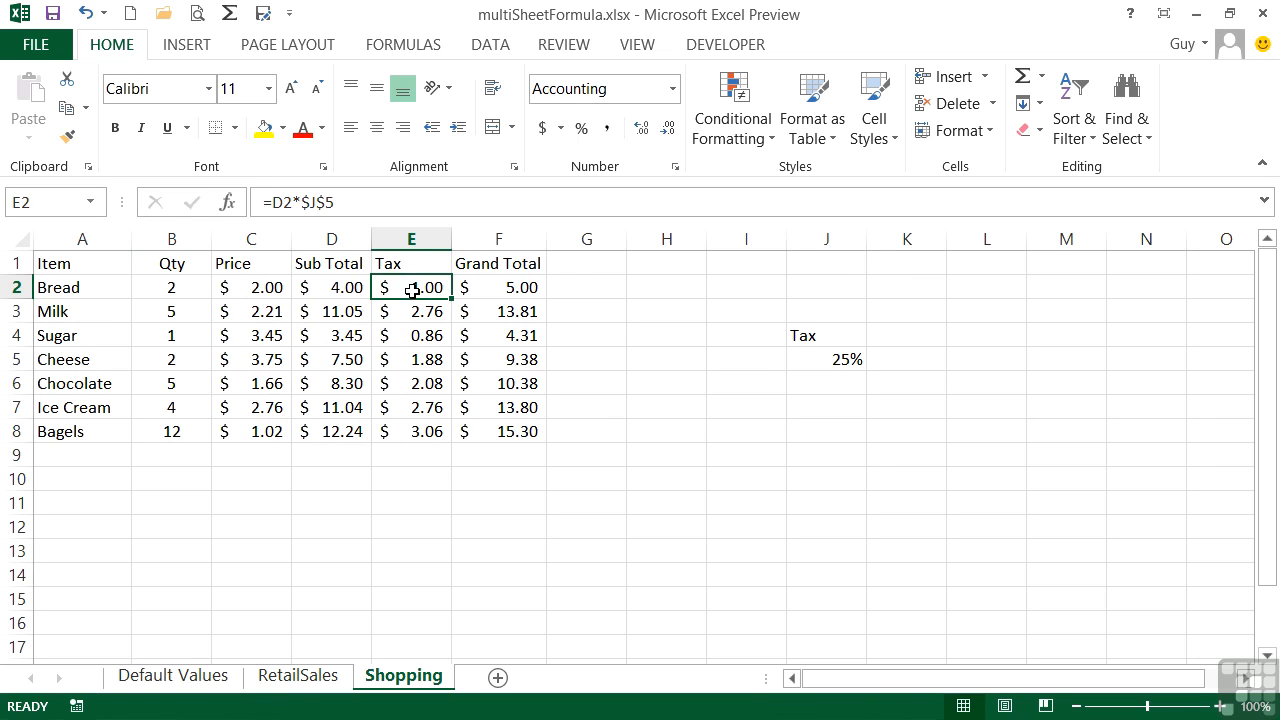
{"action": "double_click", "coordinate": [412, 289]}
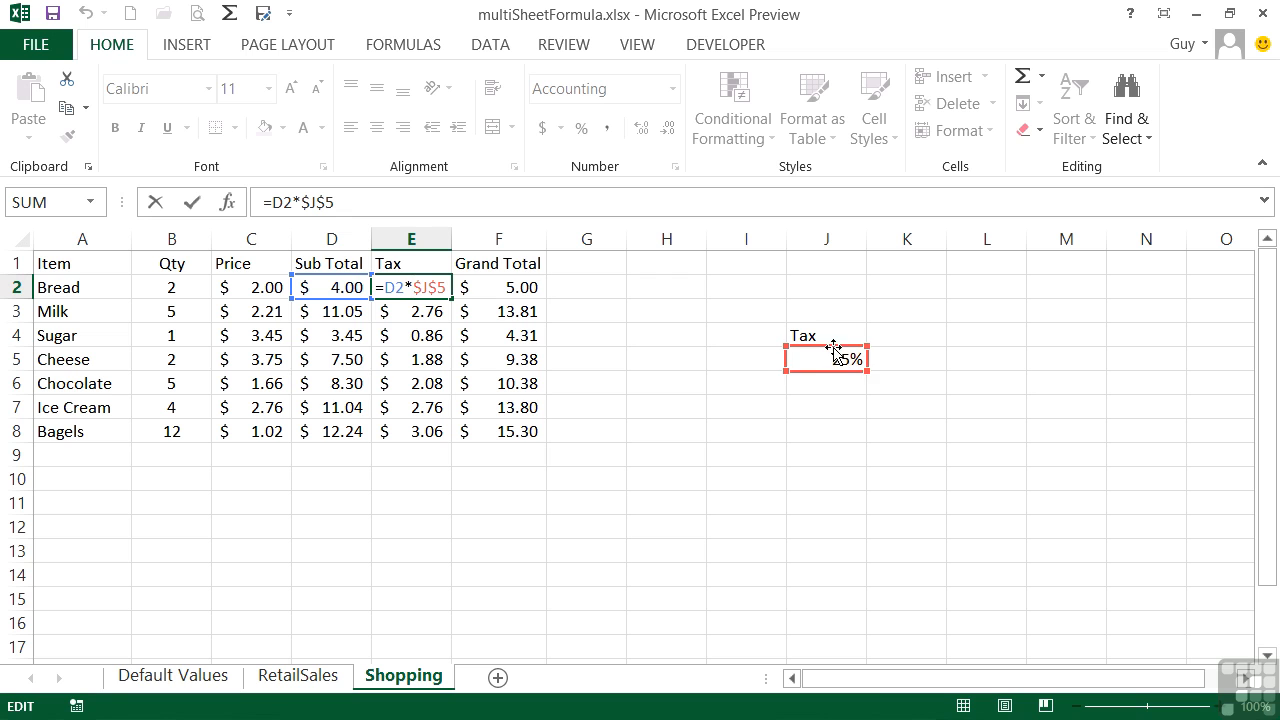
{"action": "key", "text": "Escape"}
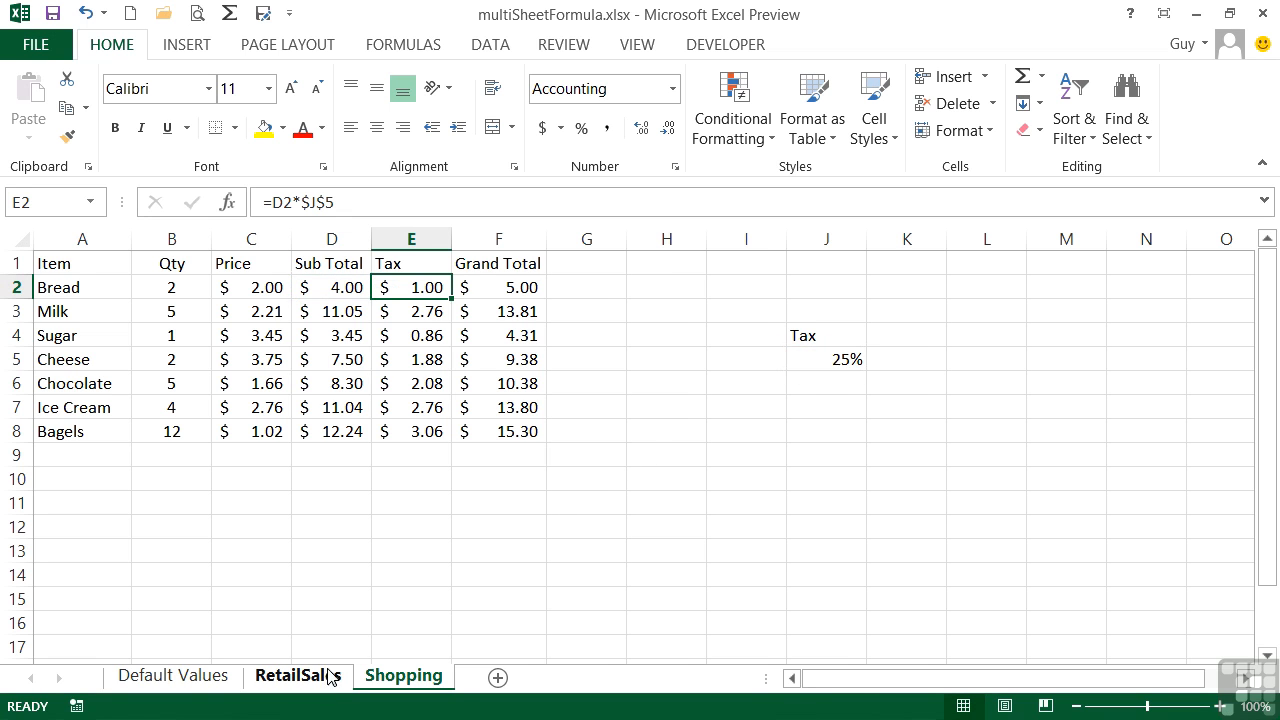
Step: Examine the shared TAX and PROFIT rates in cells B3 and B4 of the Default Values sheet
{"action": "left_click", "coordinate": [326, 677]}
{"action": "left_click", "coordinate": [186, 680]}
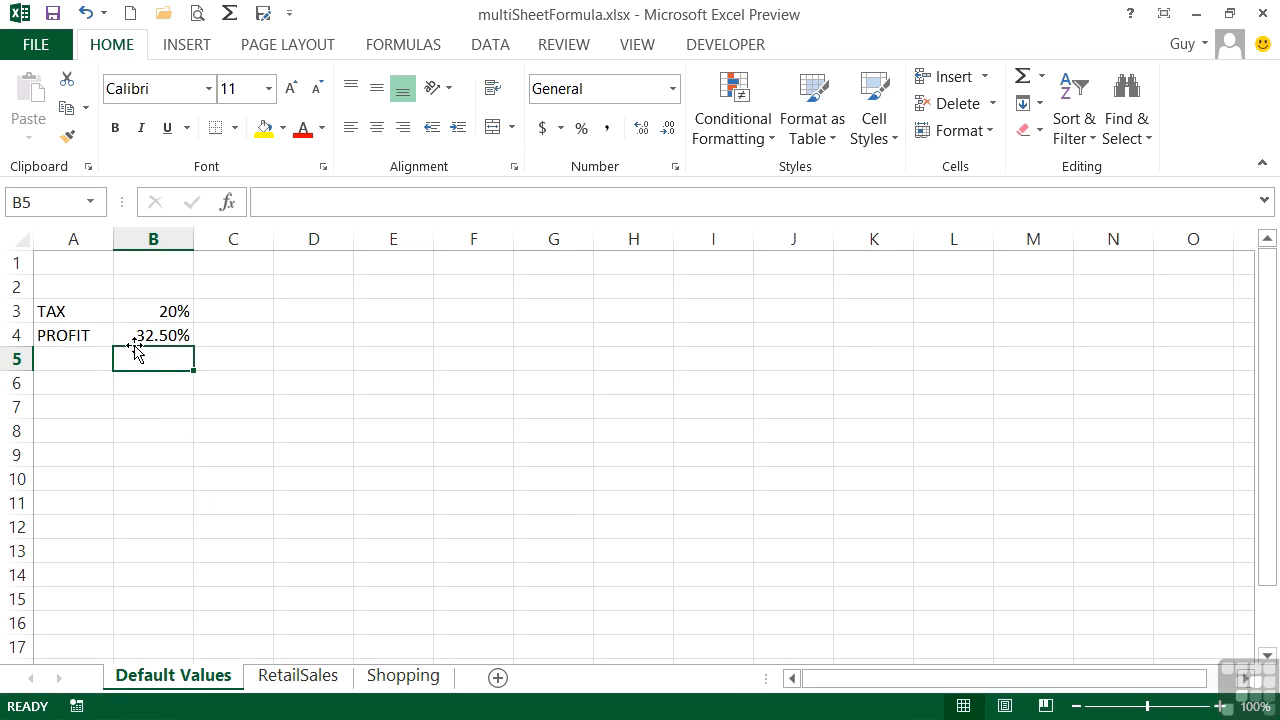
{"action": "left_click", "coordinate": [157, 311]}
{"action": "left_click", "coordinate": [164, 336]}
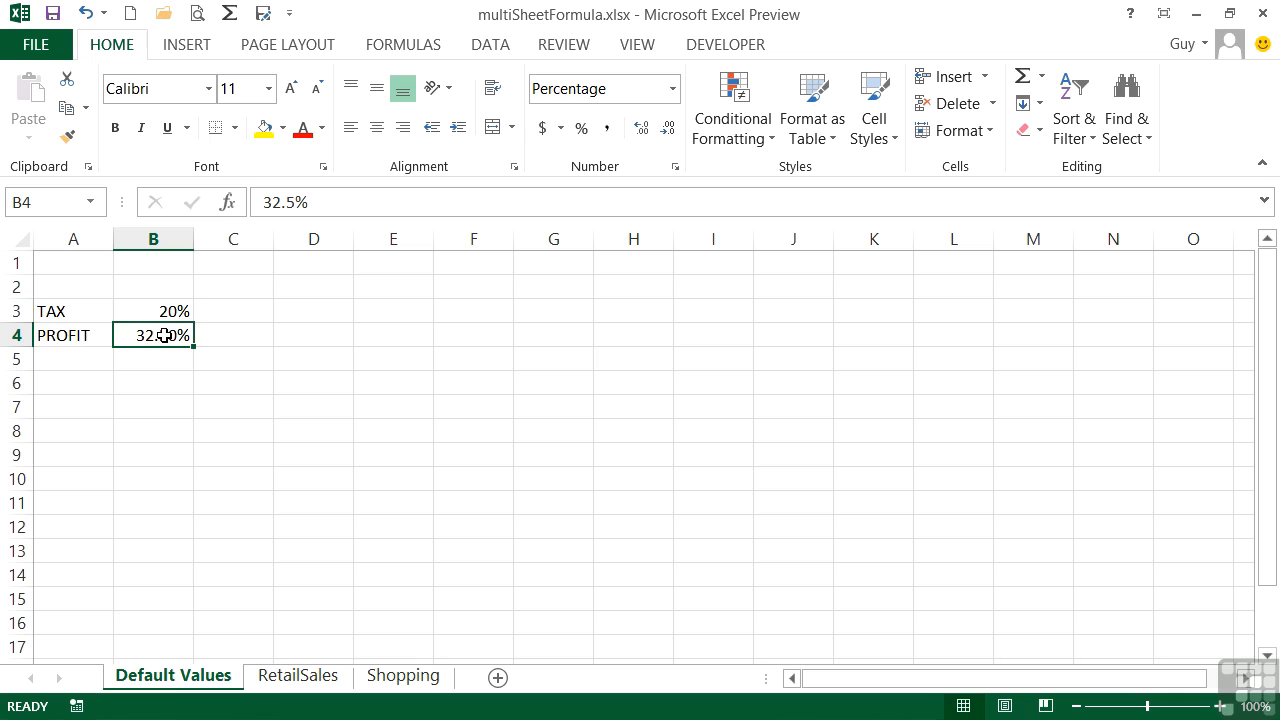
{"action": "left_click", "coordinate": [168, 309]}
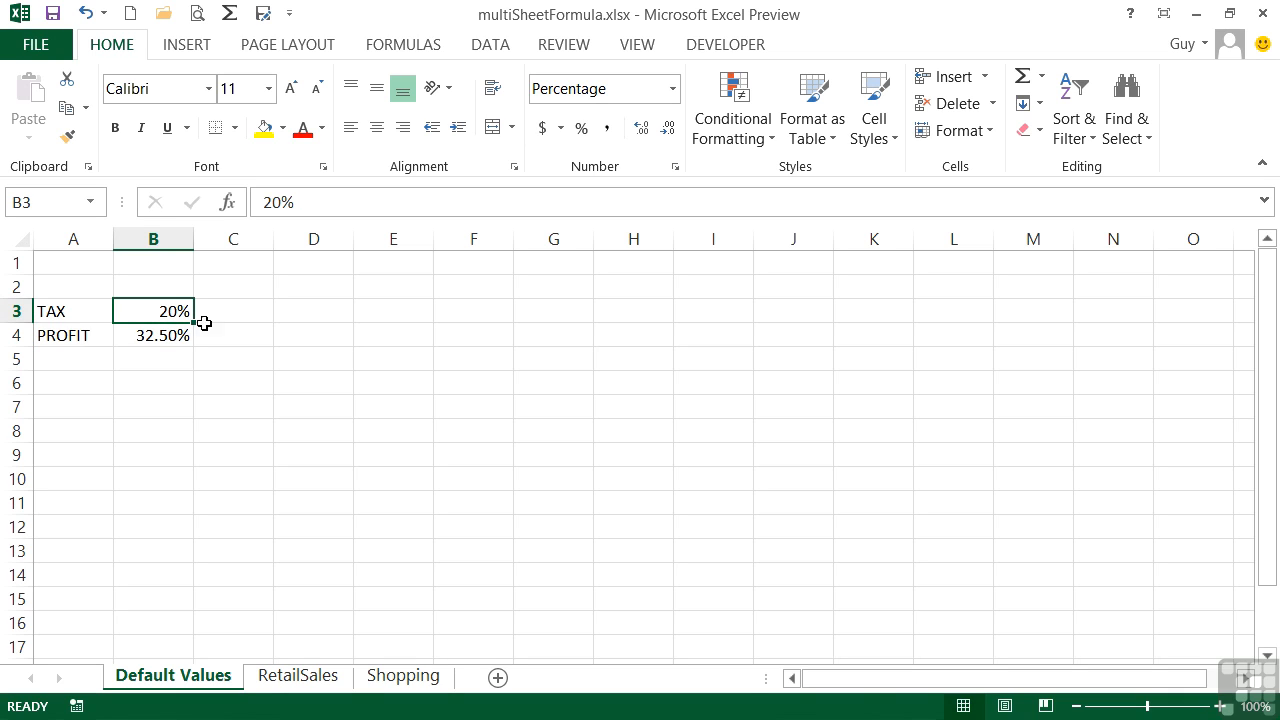
{"action": "left_click", "coordinate": [176, 334]}
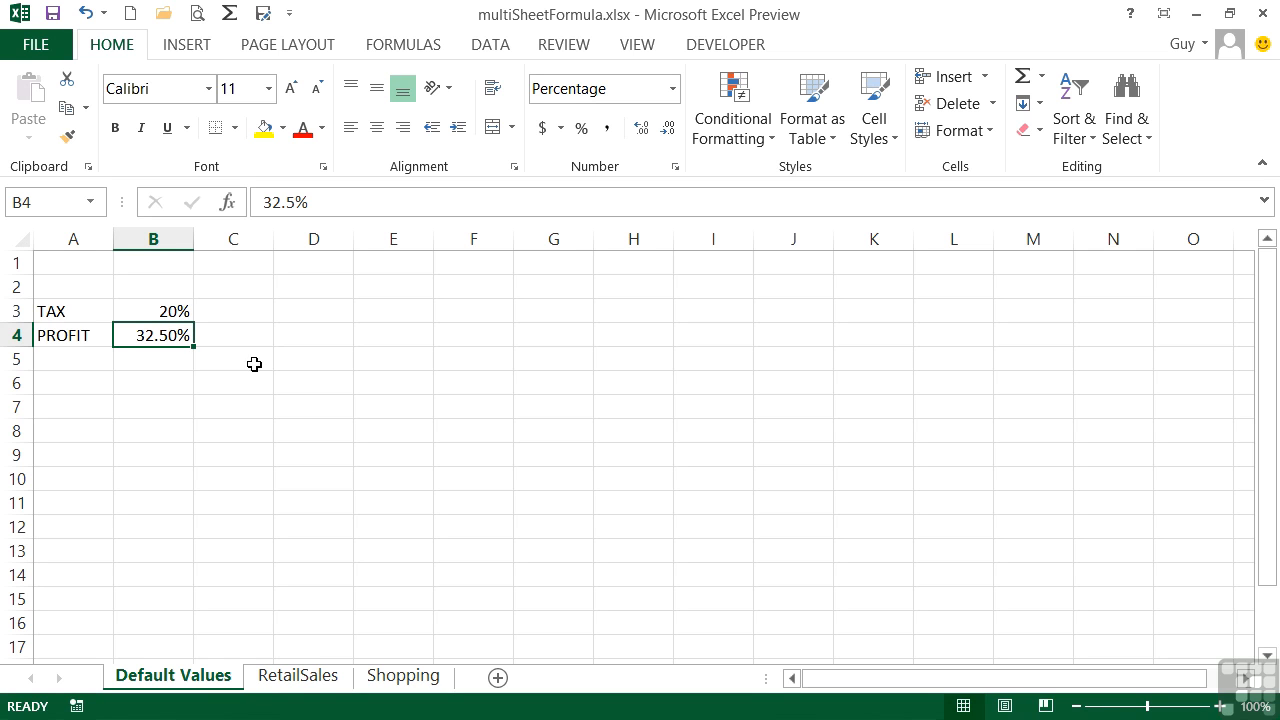
Step: Change Shop 1's profit formula in B10 on the RetailSales sheet to =B9*'Default Values'!B4
{"action": "left_click", "coordinate": [300, 679]}
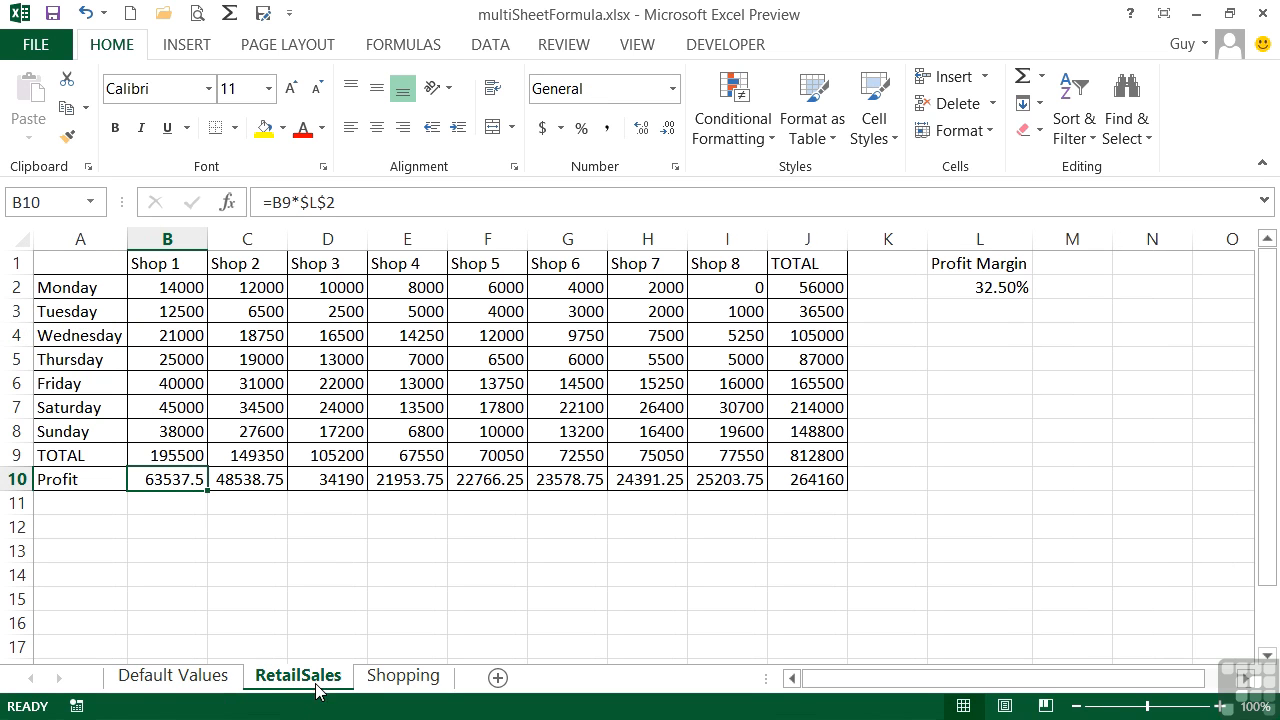
{"action": "double_click", "coordinate": [188, 483]}
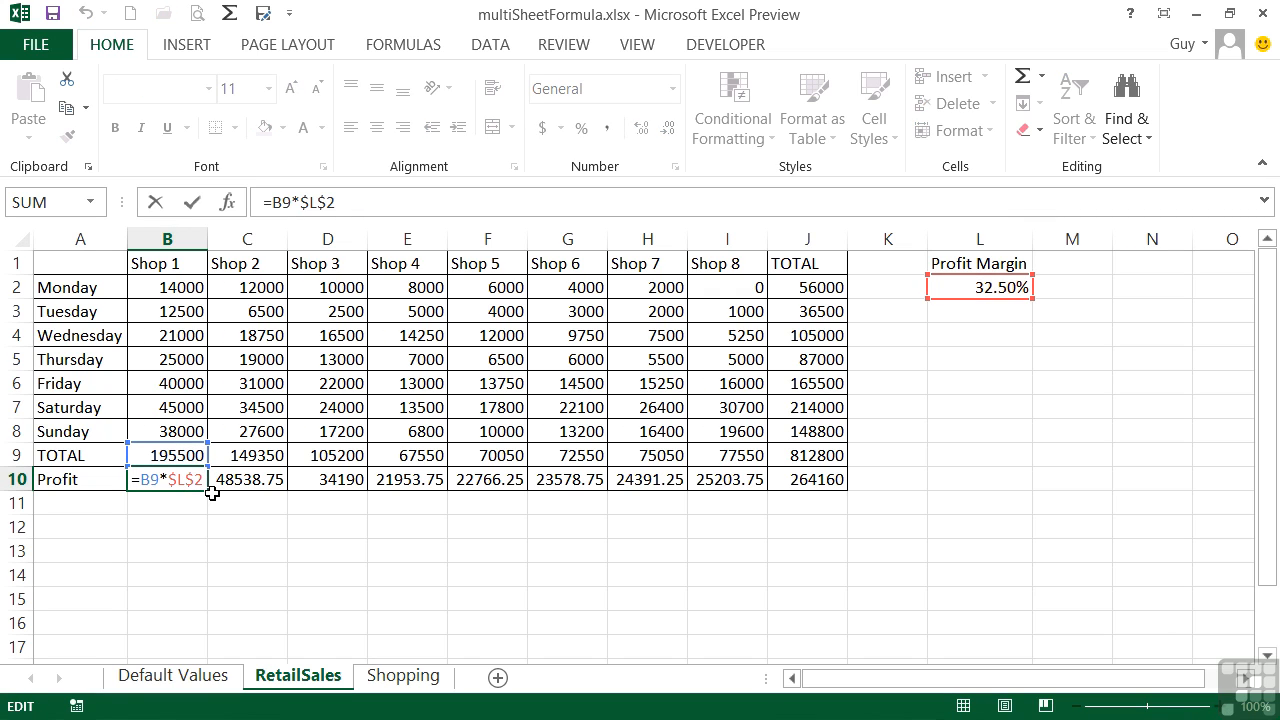
{"action": "key", "text": "BackSpace"}
{"action": "key", "text": "BackSpace"}
{"action": "key", "text": "BackSpace"}
{"action": "key", "text": "BackSpace"}
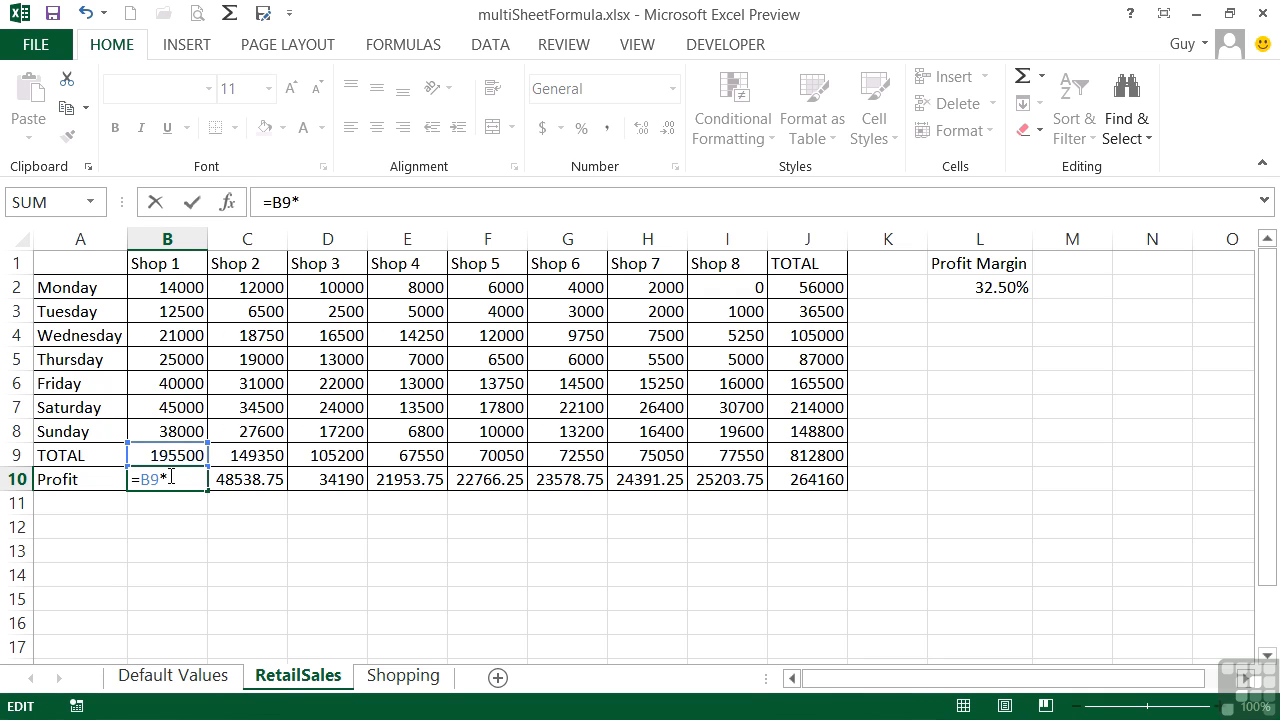
{"action": "left_click", "coordinate": [184, 677]}
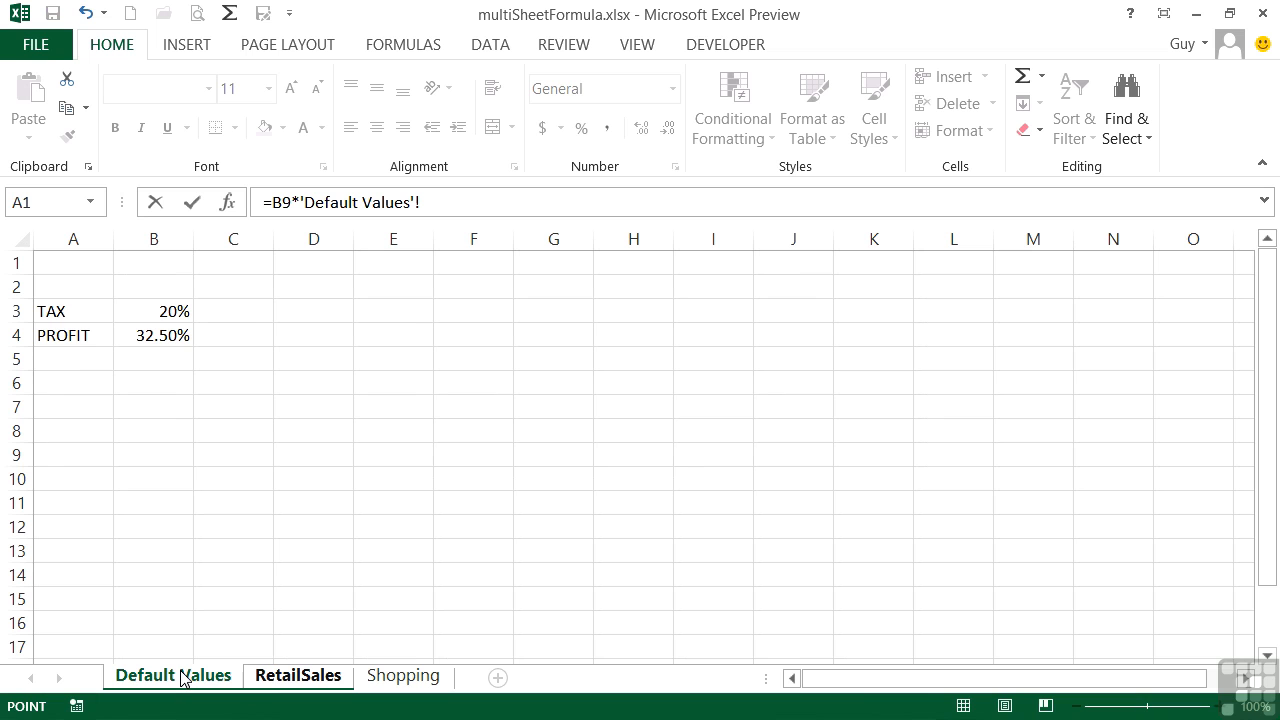
{"action": "left_click", "coordinate": [159, 338]}
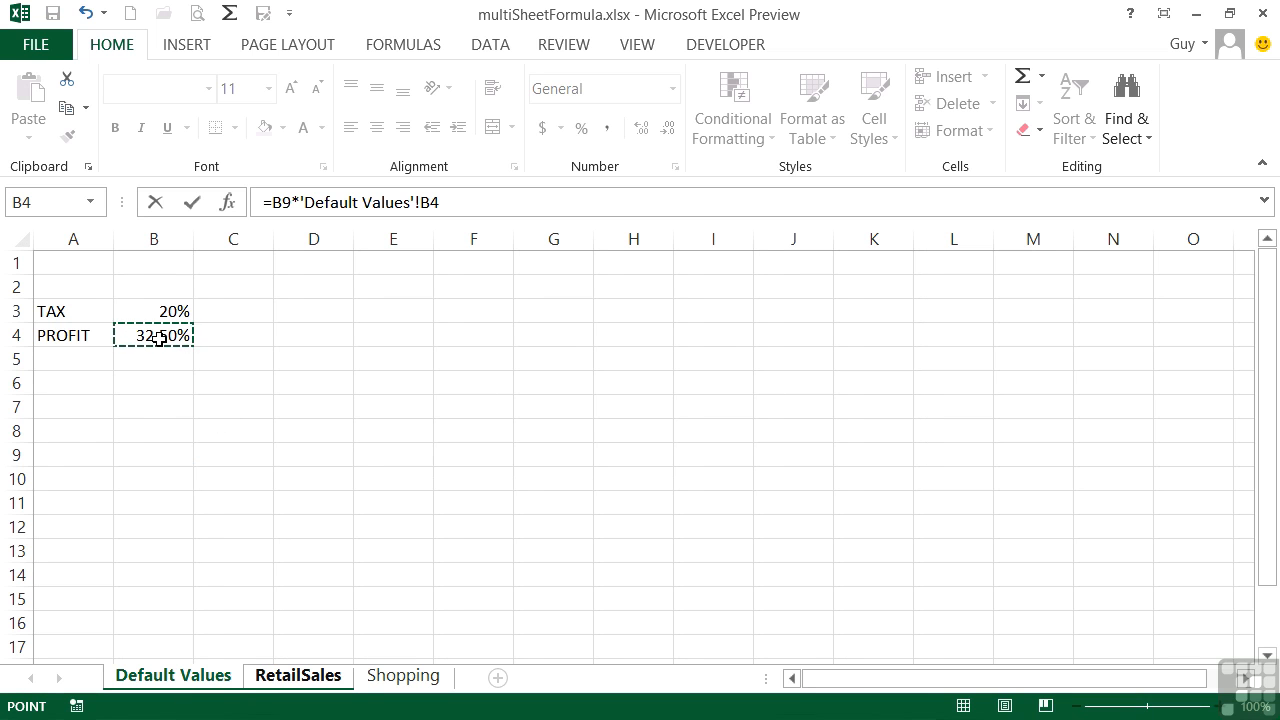
{"action": "key", "text": "Return"}
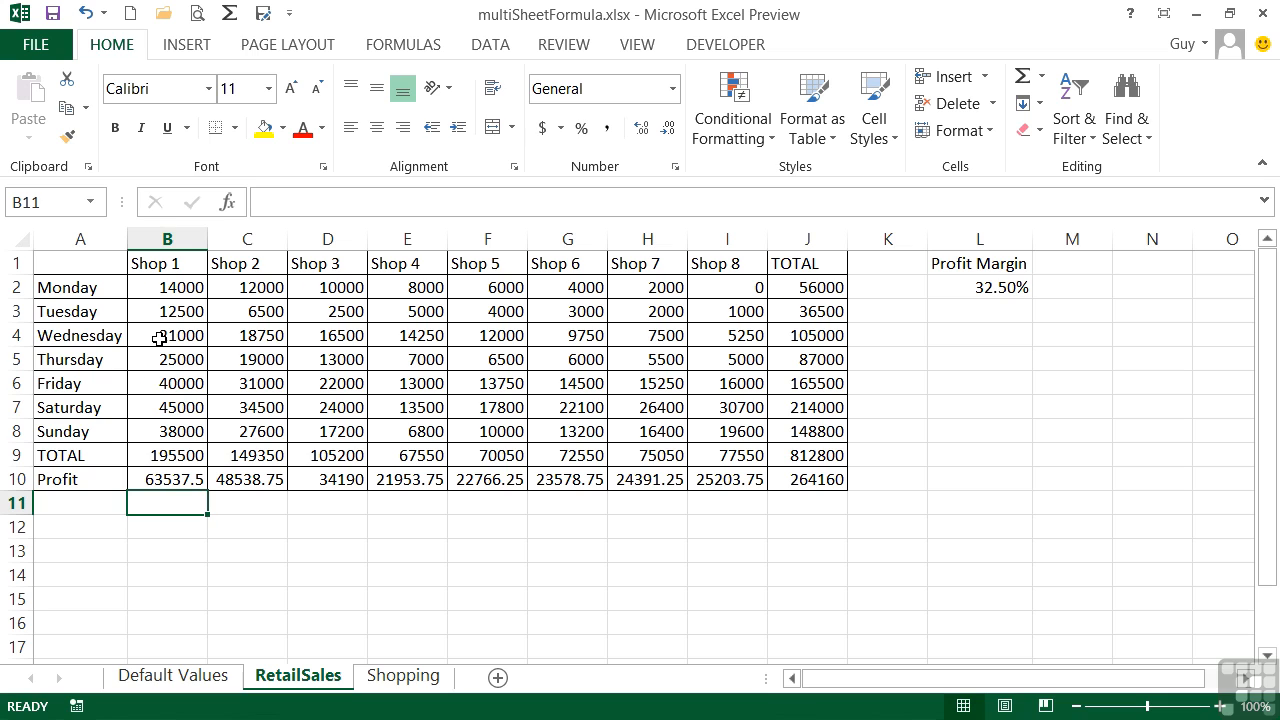
Step: Make the Default Values reference in B10 absolute as $B$4 and fill the profit formula across to the TOTAL column
{"action": "double_click", "coordinate": [178, 480]}
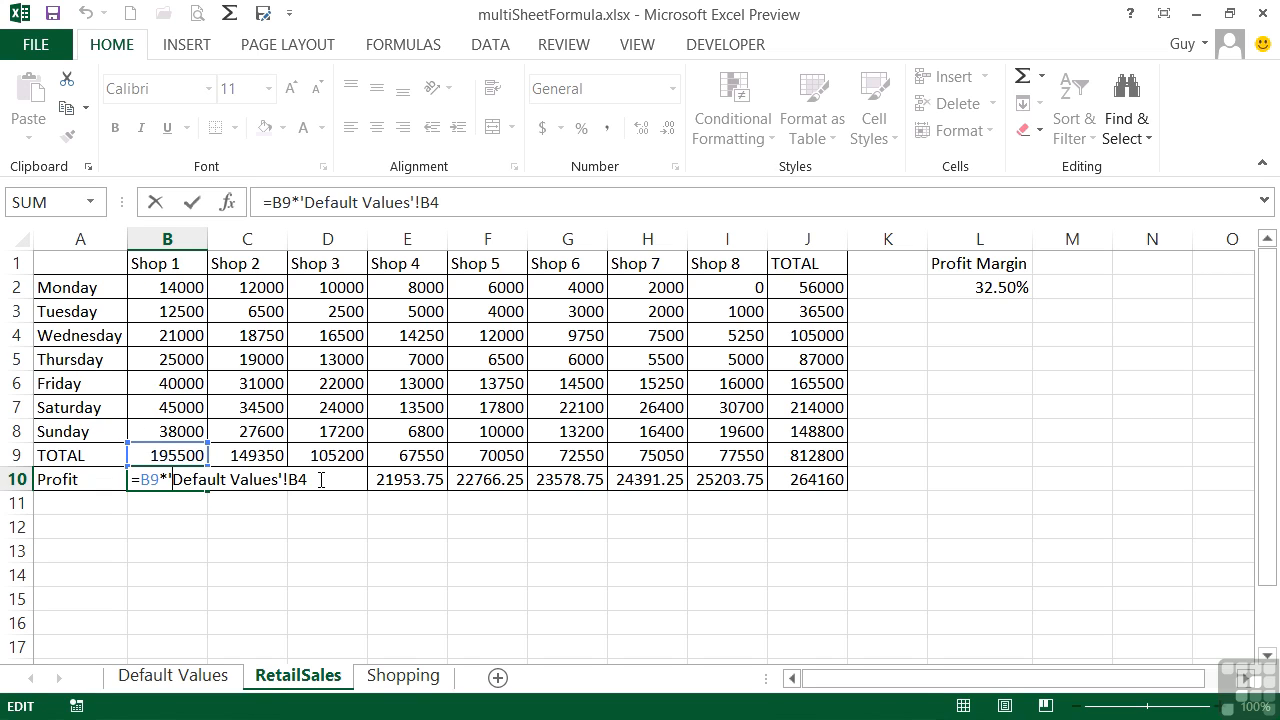
{"action": "left_click", "coordinate": [320, 479]}
{"action": "key", "text": "F4"}
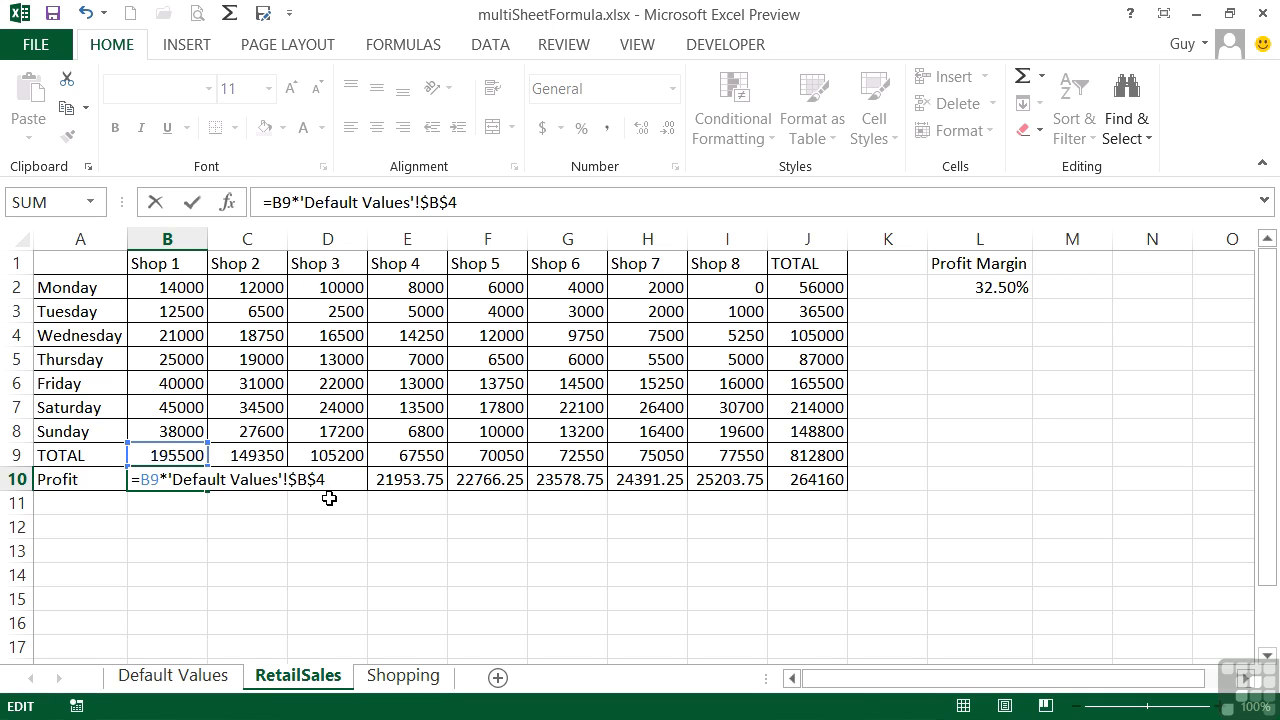
{"action": "key", "text": "Return"}
{"action": "key", "text": "Up"}
{"action": "left_click_drag", "start_coordinate": [210, 492], "coordinate": [808, 483]}
Step: Delete the Profit Margin label and its rate from L1:L2 on the RetailSales sheet
{"action": "left_click", "coordinate": [1002, 265]}
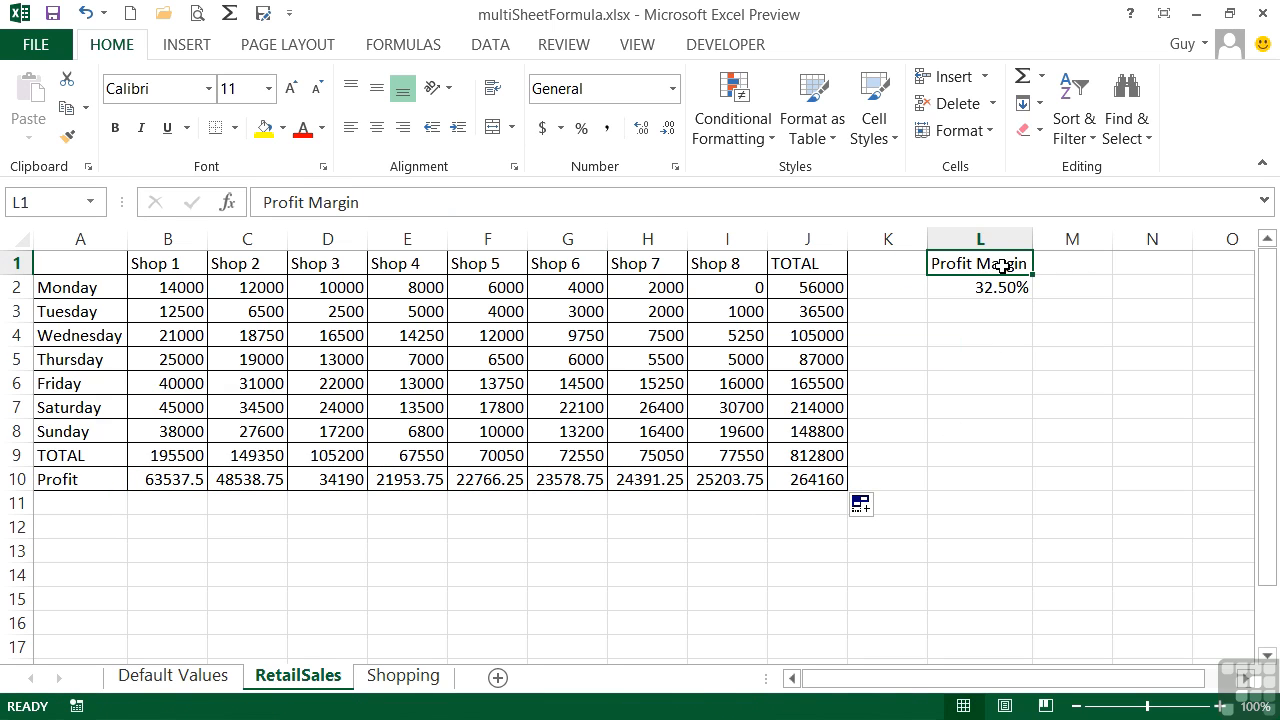
{"action": "left_click_drag", "start_coordinate": [1002, 265], "coordinate": [1003, 283]}
{"action": "key", "text": "Delete"}
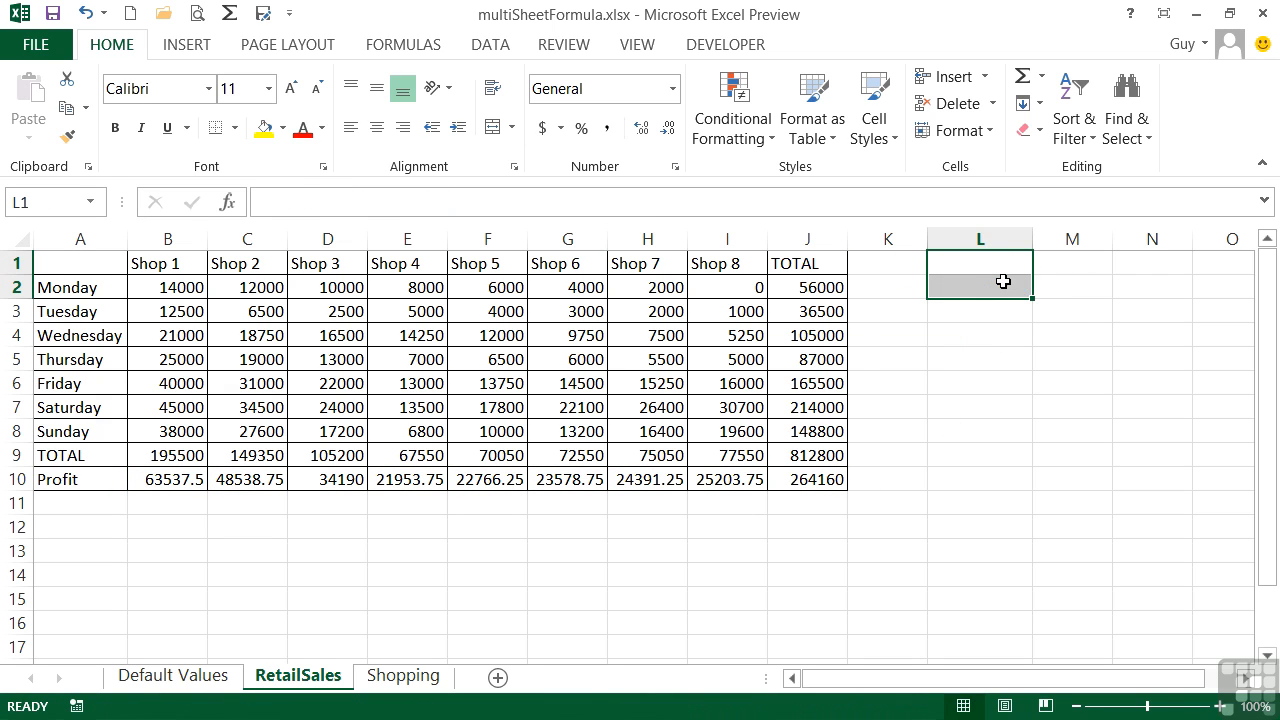
{"action": "left_click", "coordinate": [992, 316]}
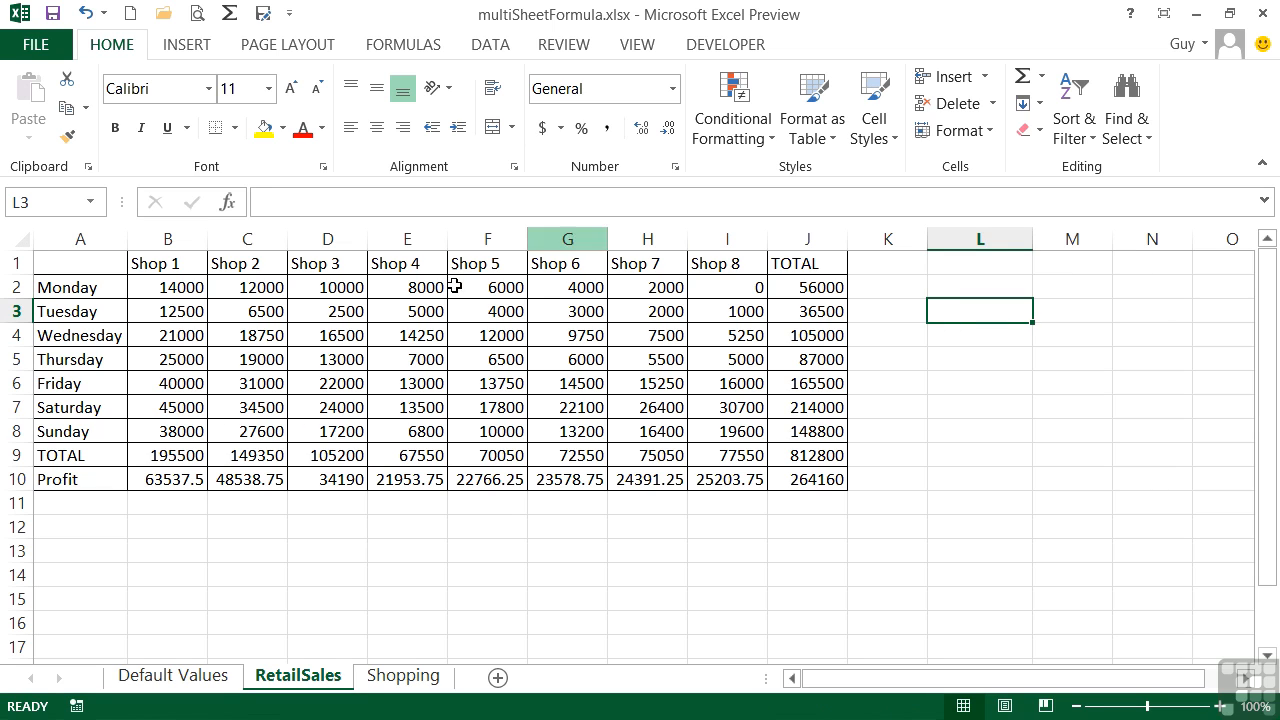
Step: Delete the separate Tax label and its rate from J4:J5 on the Shopping sheet
{"action": "left_click", "coordinate": [188, 678]}
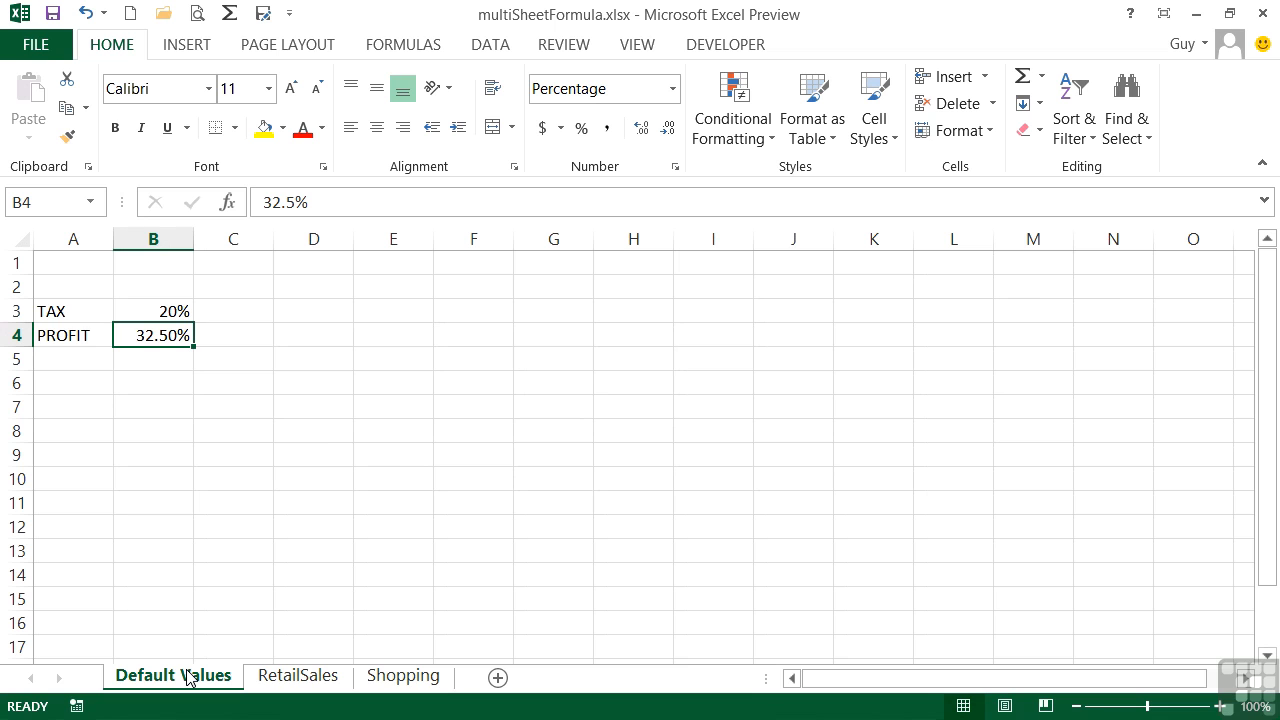
{"action": "left_click", "coordinate": [403, 680]}
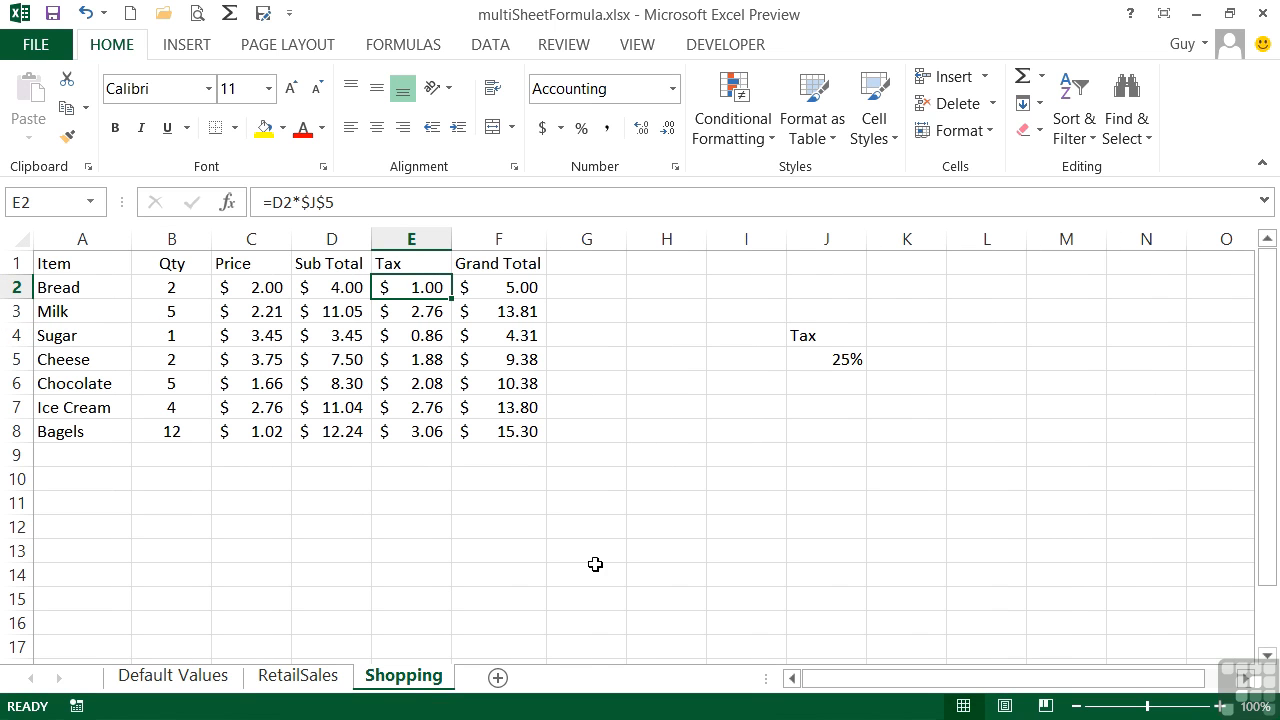
{"action": "left_click_drag", "start_coordinate": [829, 333], "coordinate": [824, 358]}
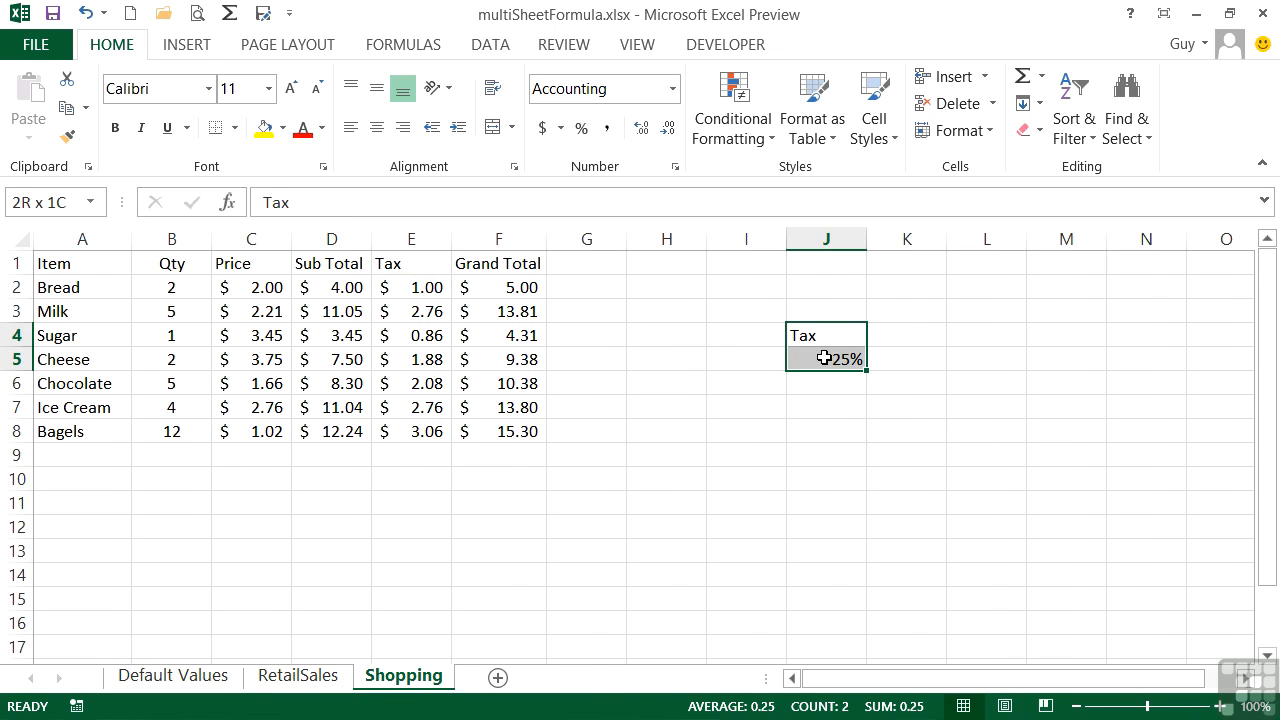
{"action": "key", "text": "Delete"}
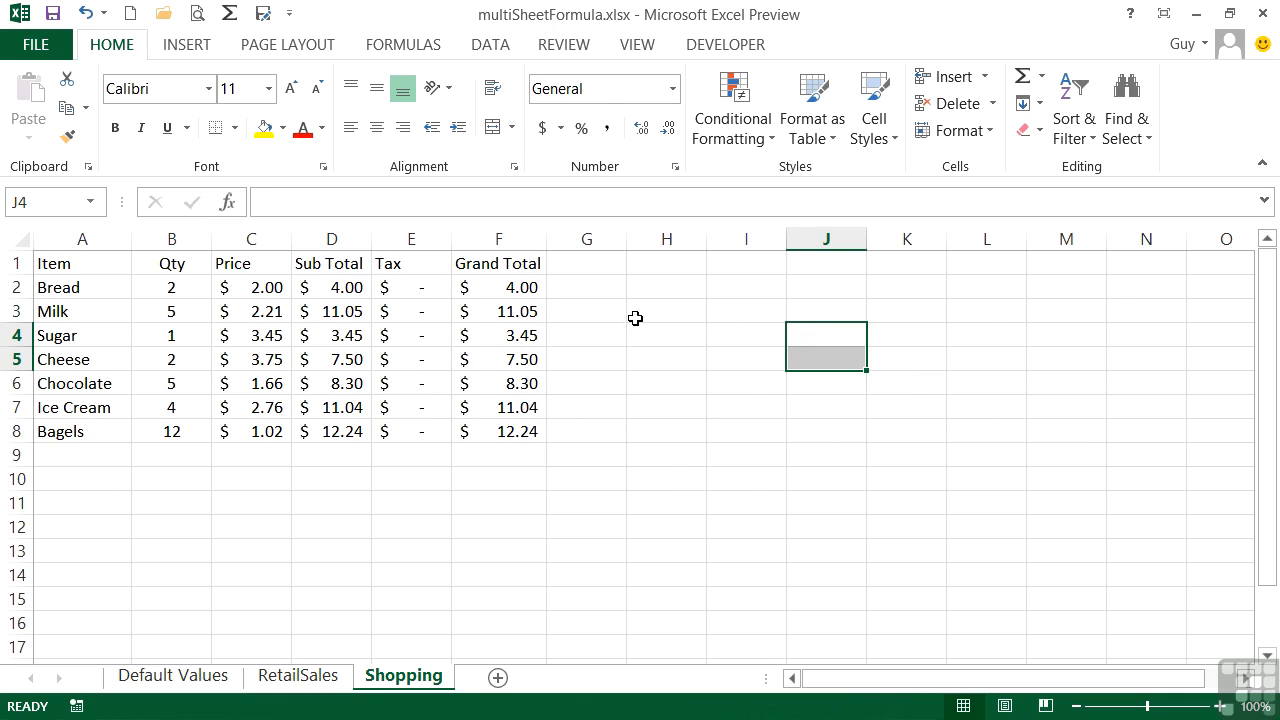
Step: Change the Bread tax formula in E2 on the Shopping sheet to =D2*'Default Values'!B3
{"action": "left_click", "coordinate": [421, 290]}
{"action": "double_click", "coordinate": [427, 287]}
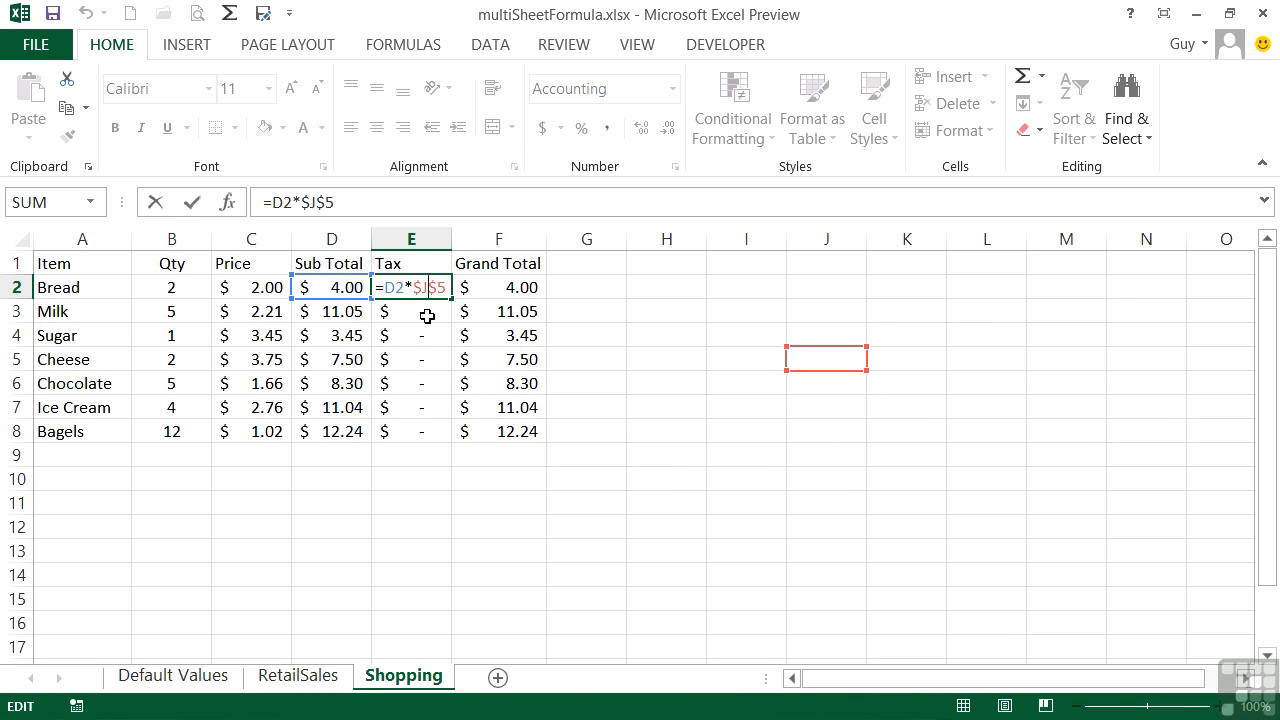
{"action": "left_click_drag", "start_coordinate": [413, 289], "coordinate": [450, 292]}
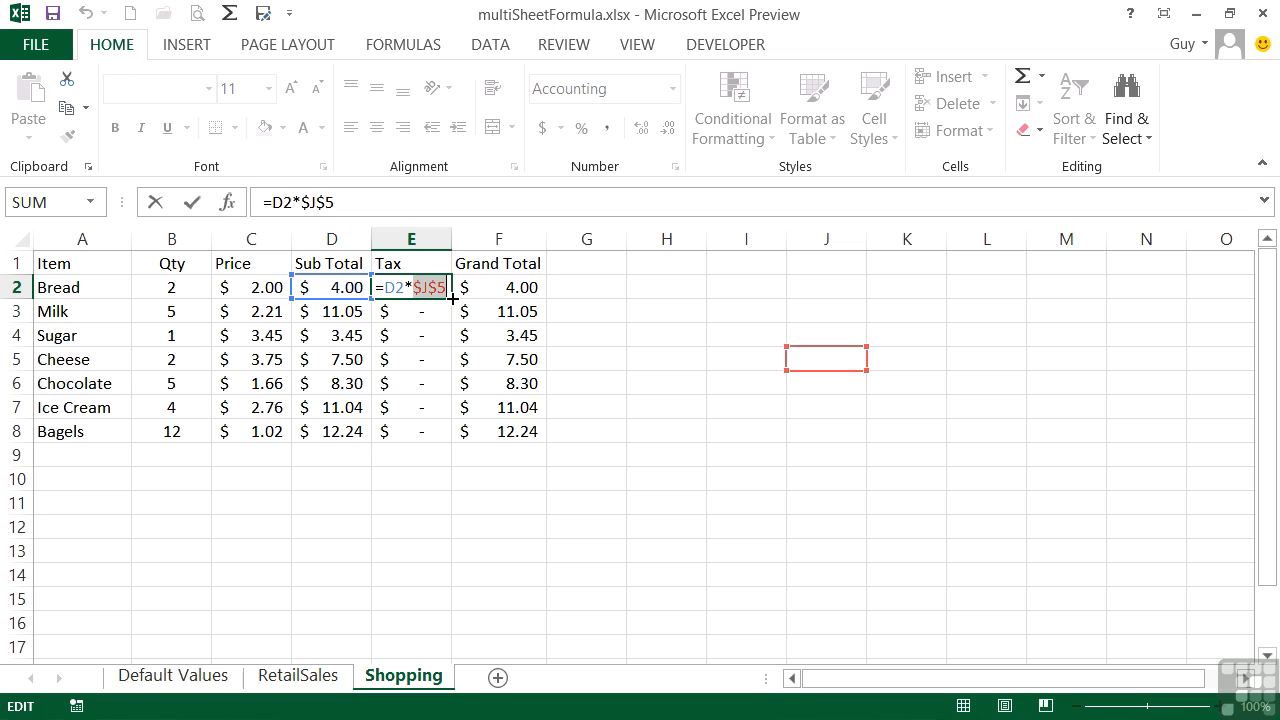
{"action": "key", "text": "Delete"}
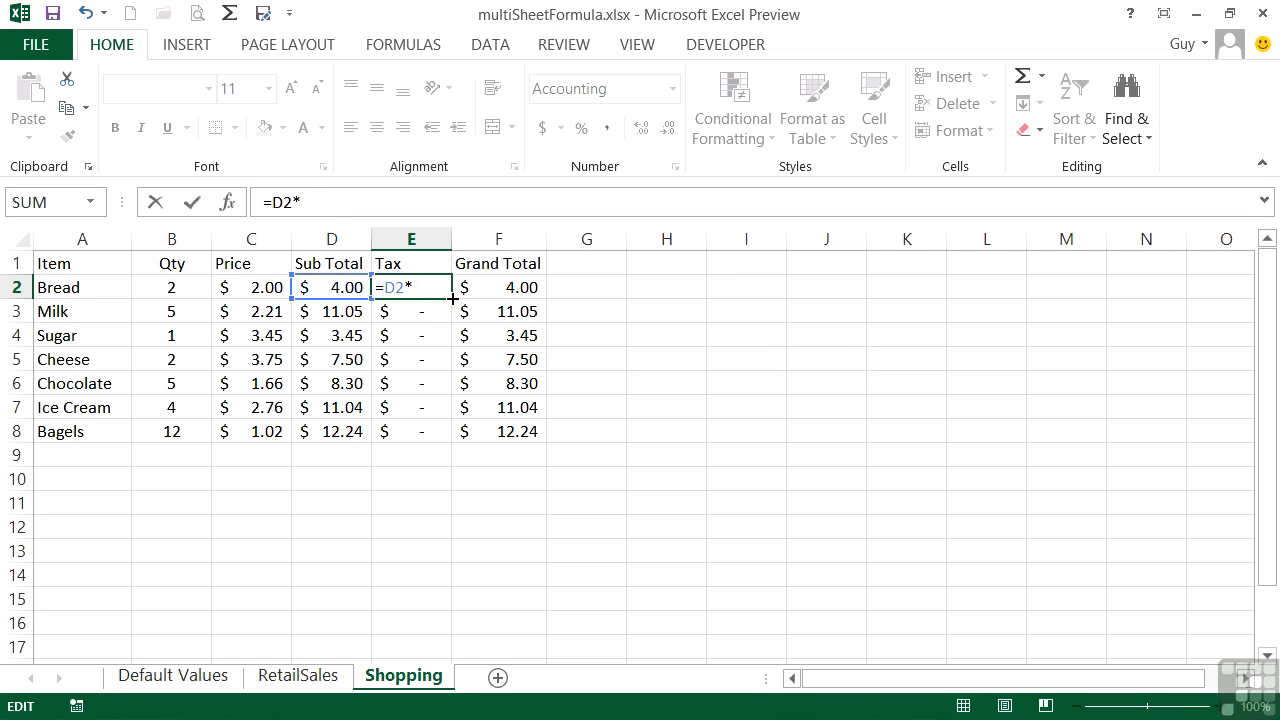
{"action": "left_click", "coordinate": [166, 678]}
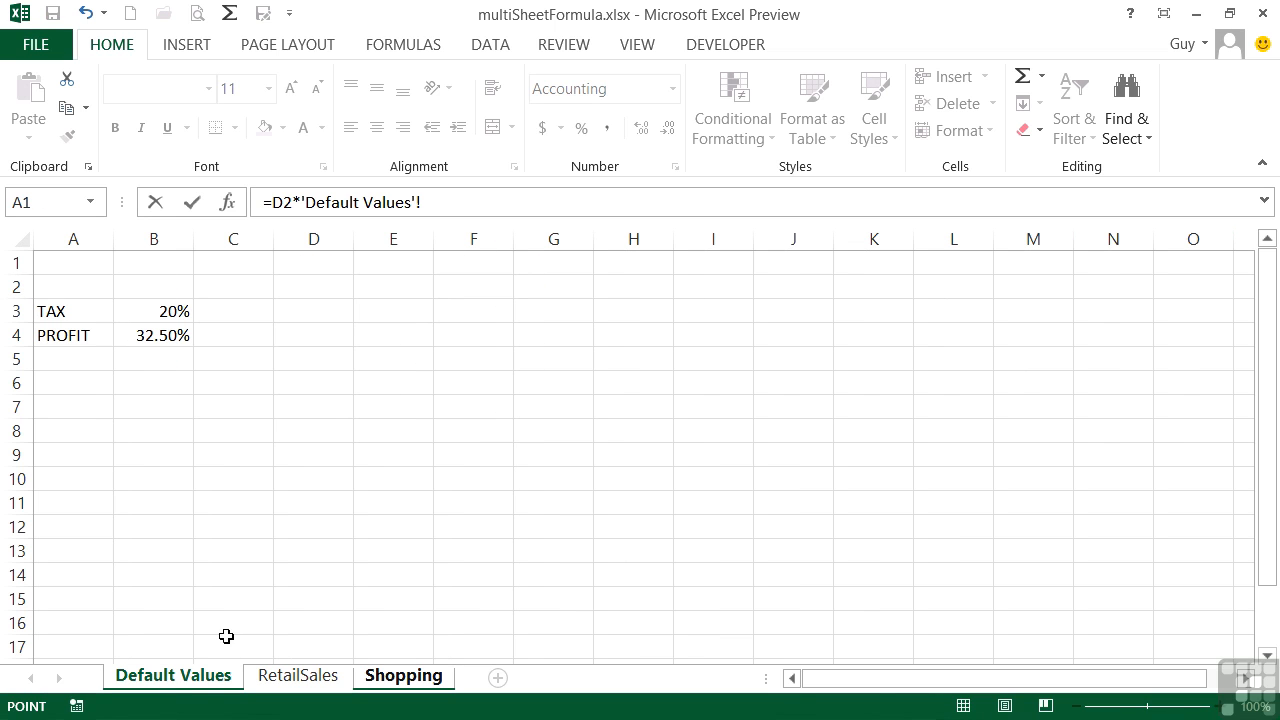
{"action": "left_click", "coordinate": [175, 312]}
{"action": "key", "text": "Return"}
{"action": "key", "text": "Up"}
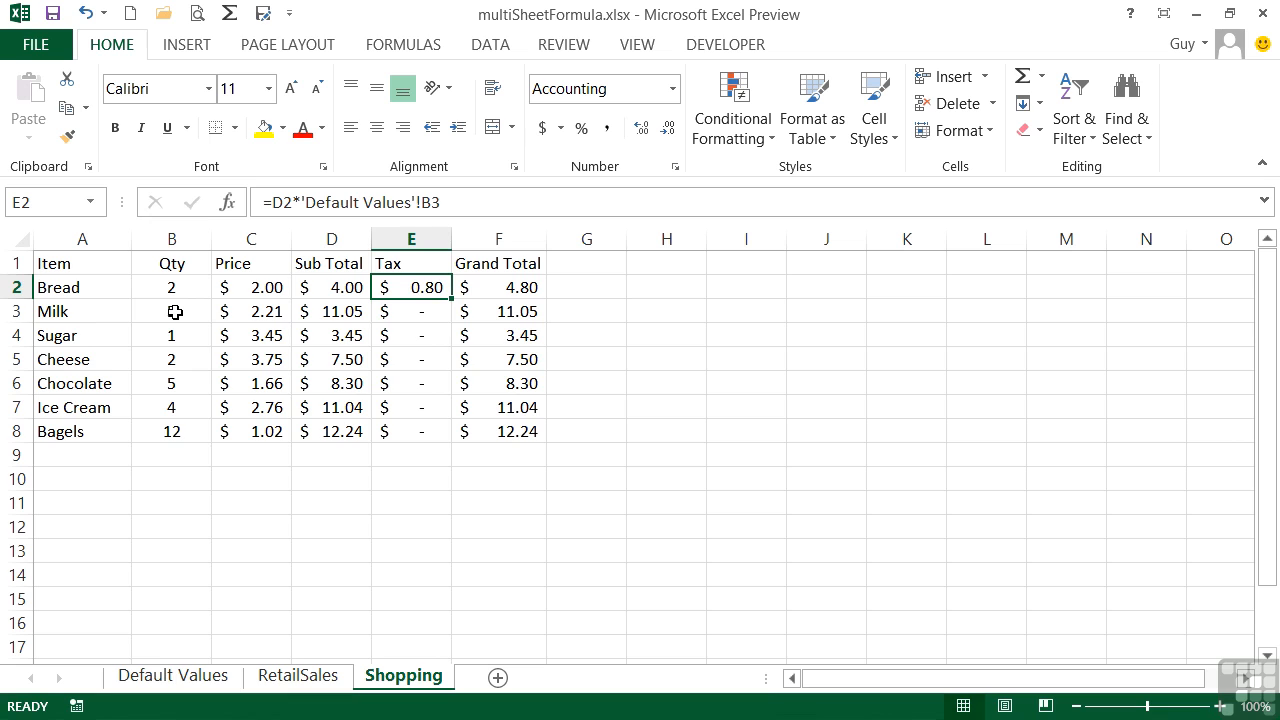
Step: Make the Default Values reference in E2 absolute as $B$3 and fill the tax formula down to the Bagels row
{"action": "double_click", "coordinate": [434, 285]}
{"action": "left_click", "coordinate": [545, 289]}
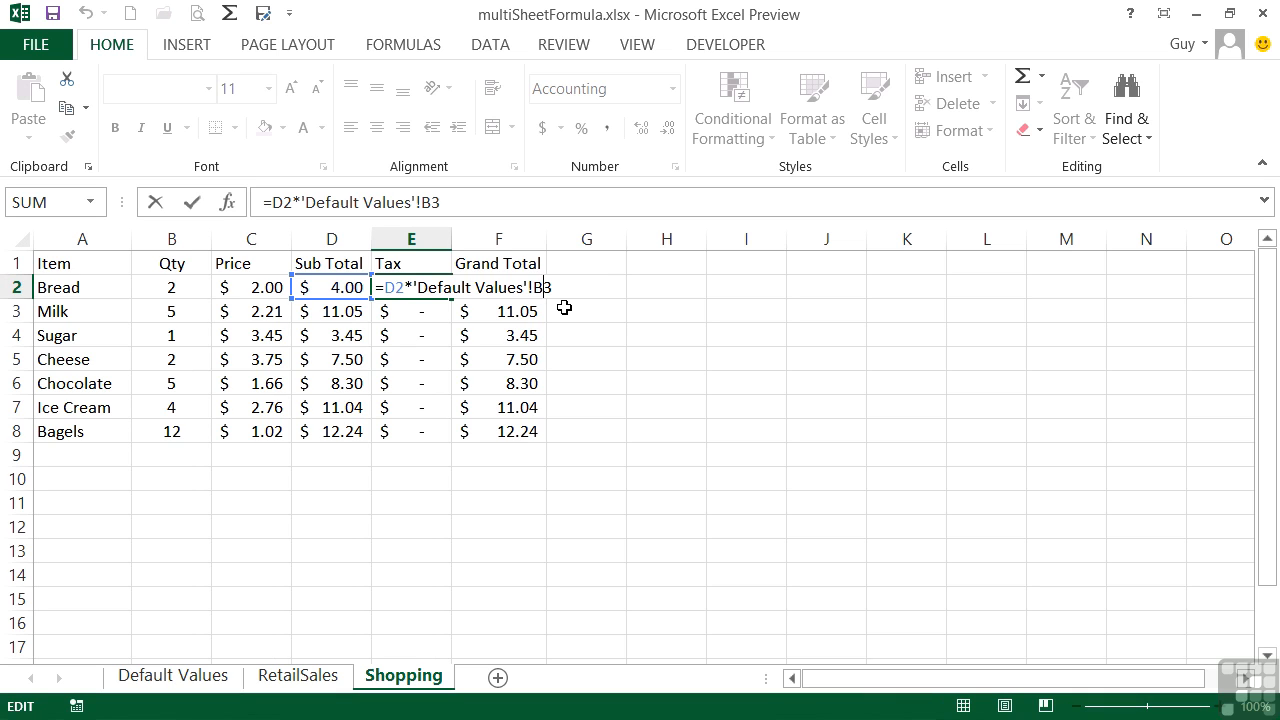
{"action": "key", "text": "F4"}
{"action": "key", "text": "Return"}
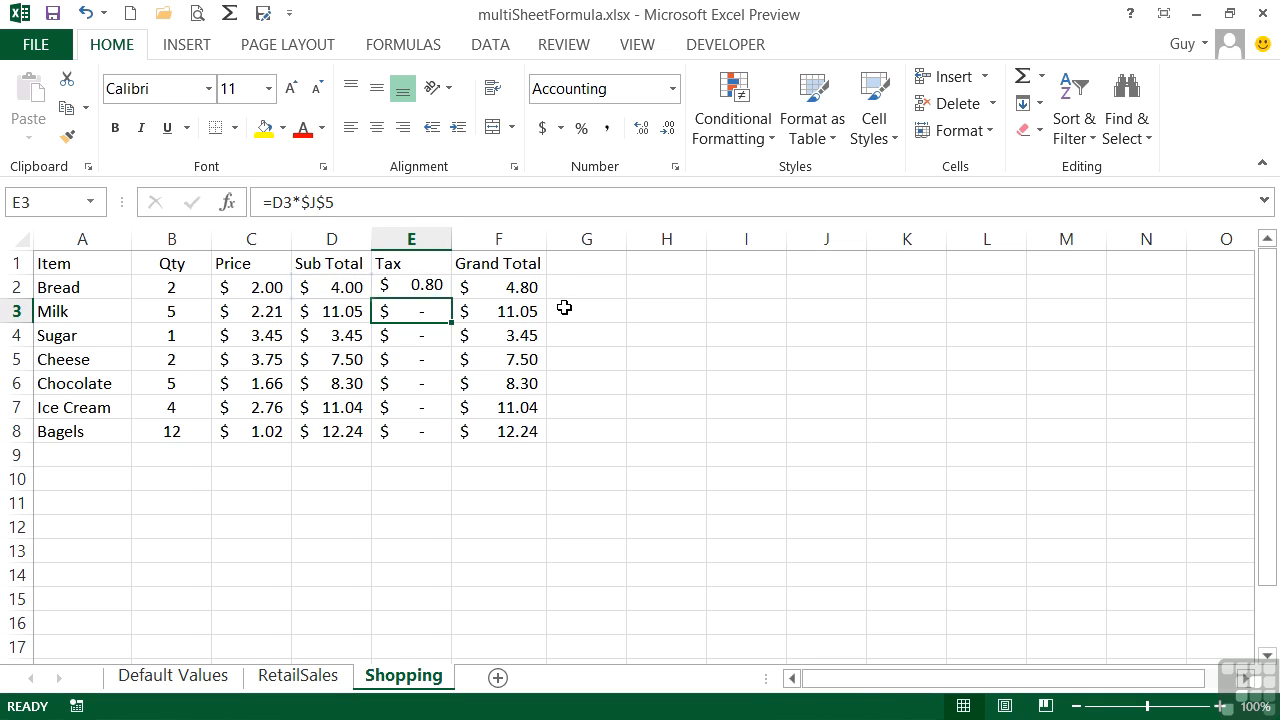
{"action": "left_click", "coordinate": [444, 287]}
{"action": "double_click", "coordinate": [452, 299]}
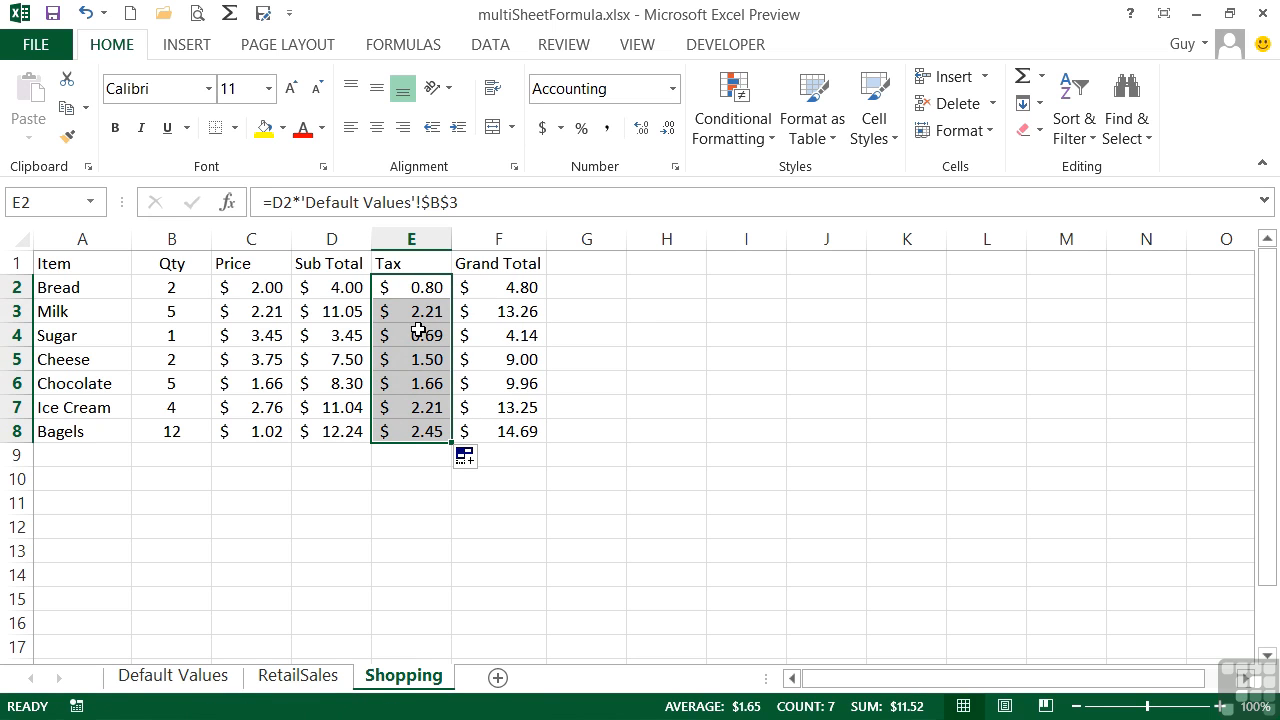
Step: Inspect the Cheese tax formula in E5 to check its reference to the Default Values sheet
{"action": "left_click", "coordinate": [428, 364]}
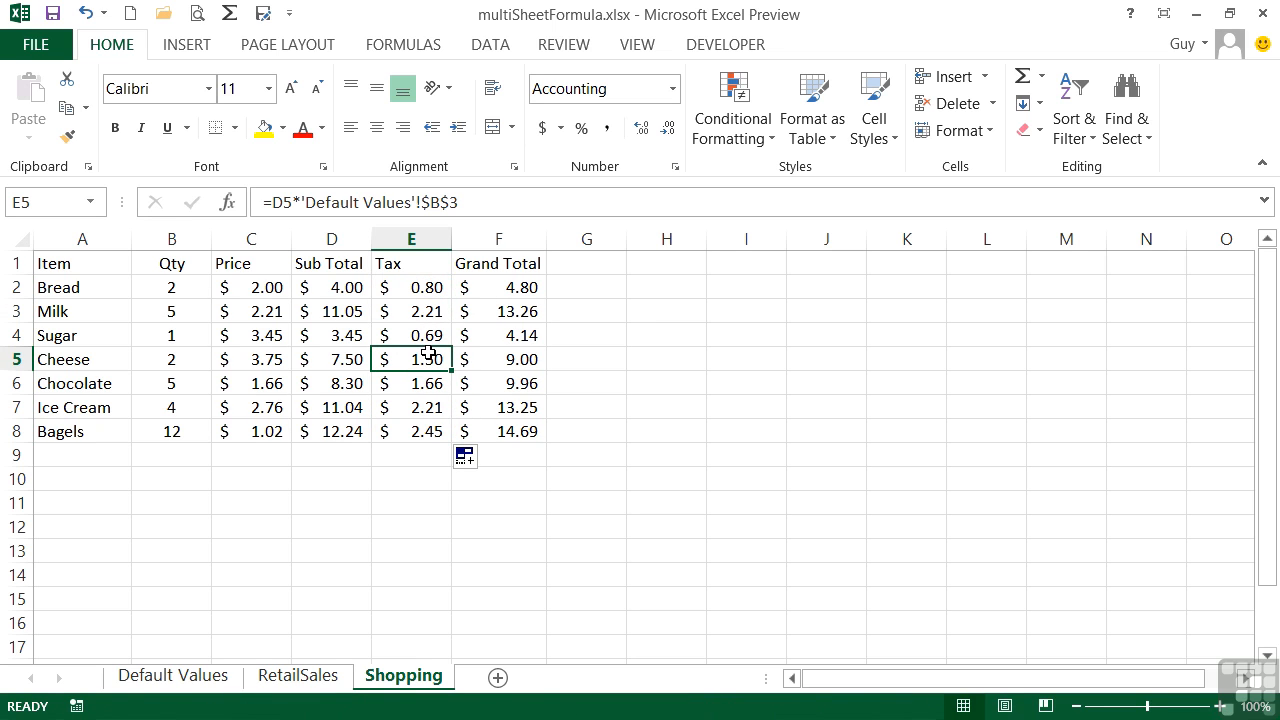
{"action": "double_click", "coordinate": [426, 357]}
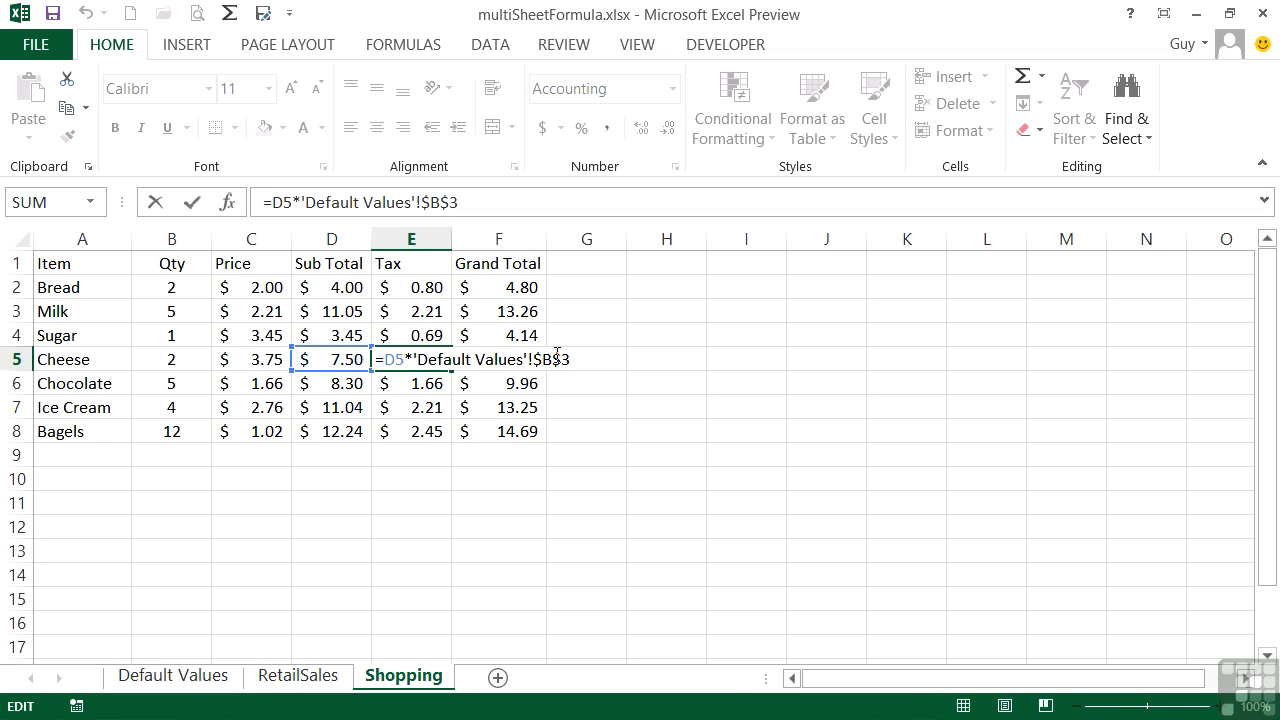
{"action": "key", "text": "Escape"}
Step: Set the TAX rate in B3 on the Default Values sheet to 50% and return to the Shopping sheet
{"action": "left_click", "coordinate": [180, 678]}
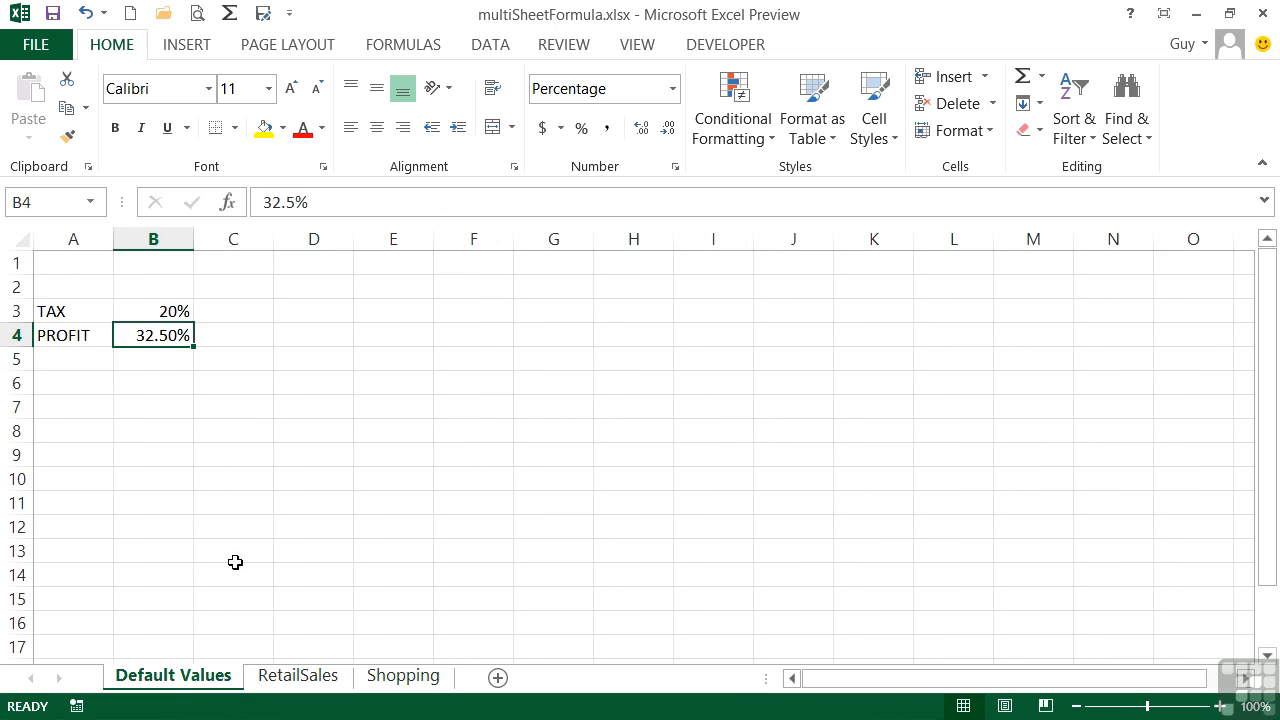
{"action": "left_click", "coordinate": [150, 309]}
{"action": "type", "text": "5"}
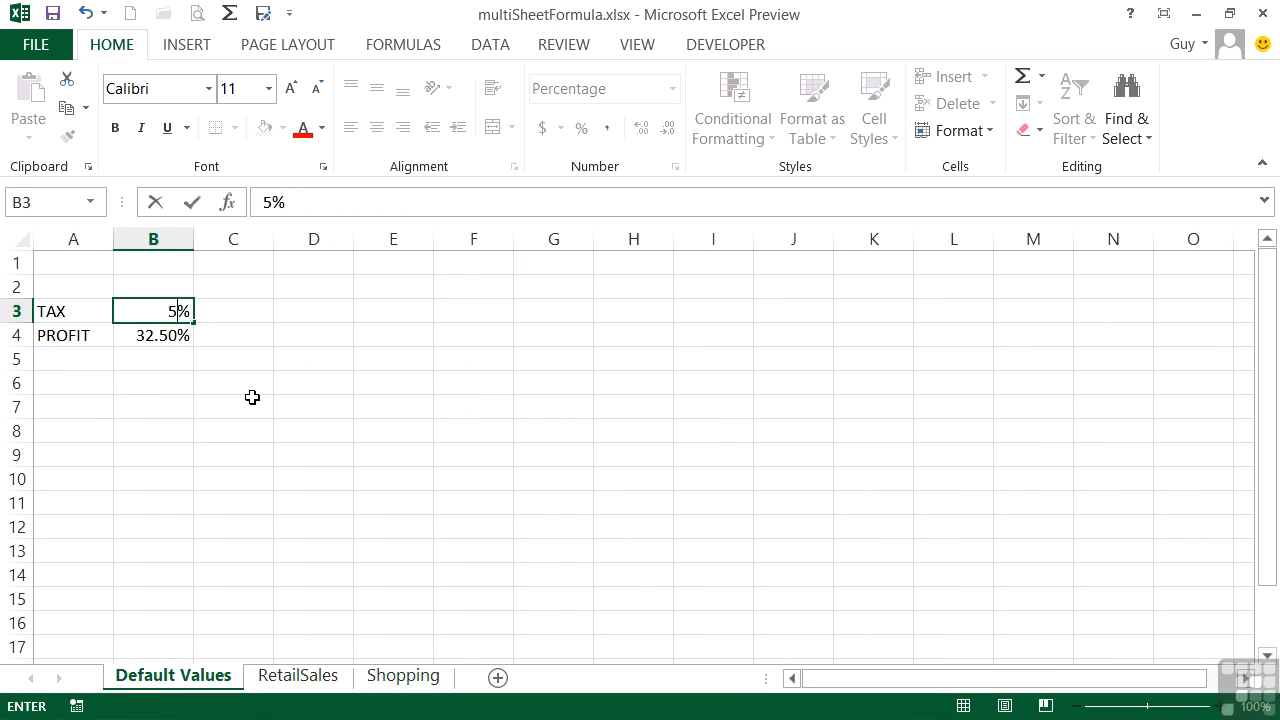
{"action": "type", "text": "0"}
{"action": "key", "text": "Tab"}
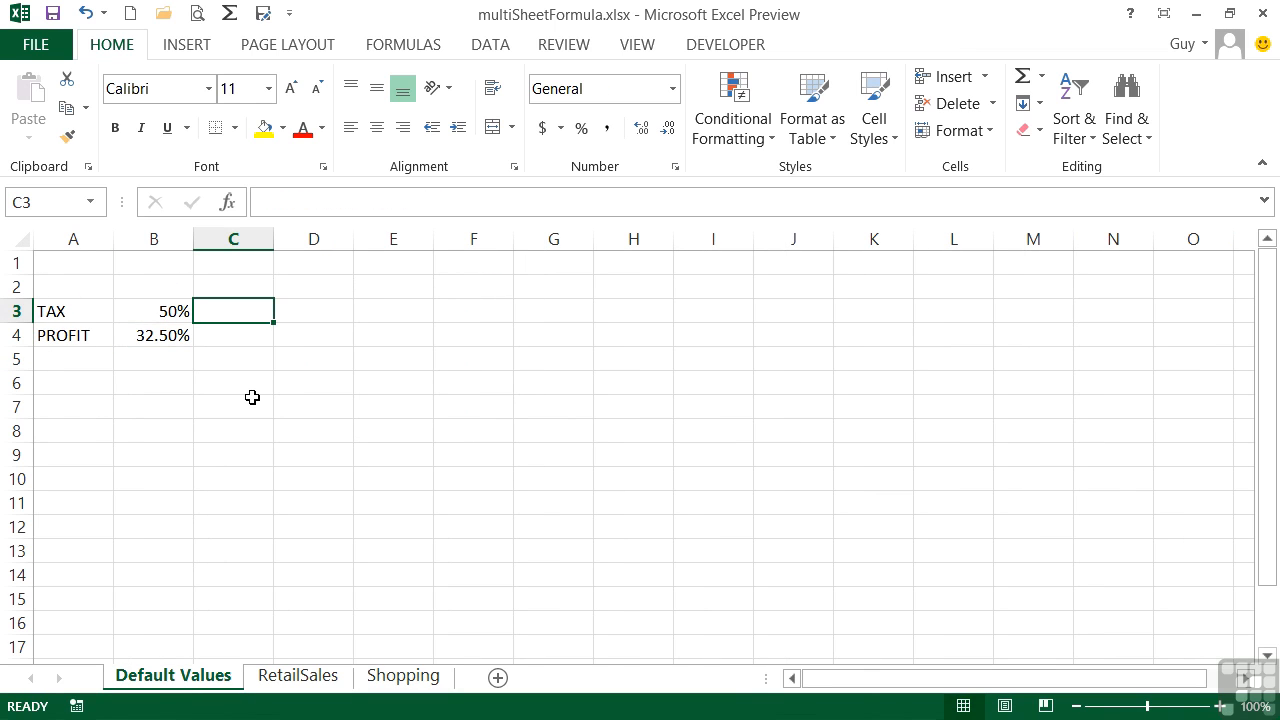
{"action": "left_click", "coordinate": [399, 677]}
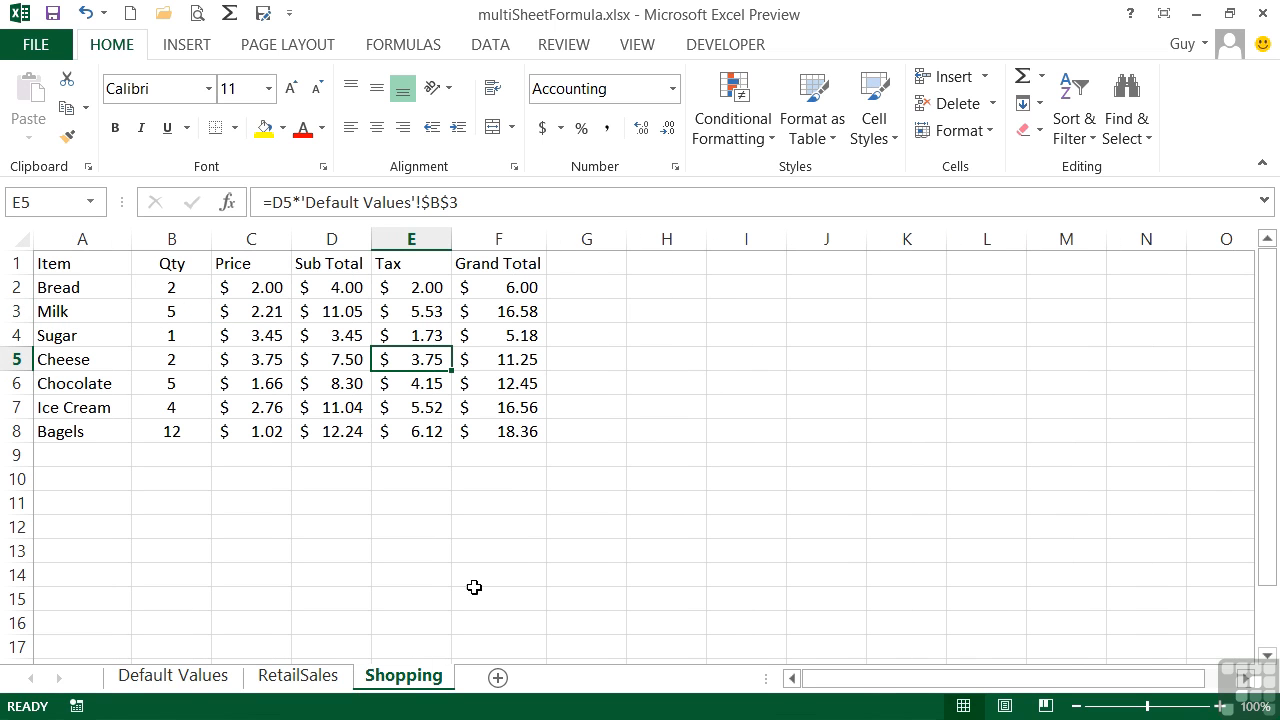